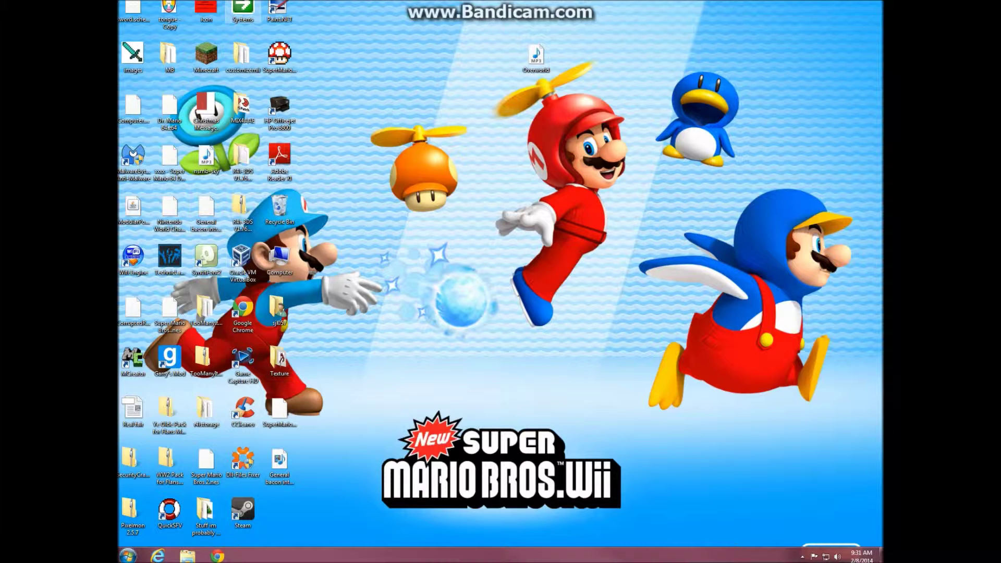
# Launch the Project64 1.6 emulator from the Systems > N64 folder.
pyautogui.doubleClick(242, 12)
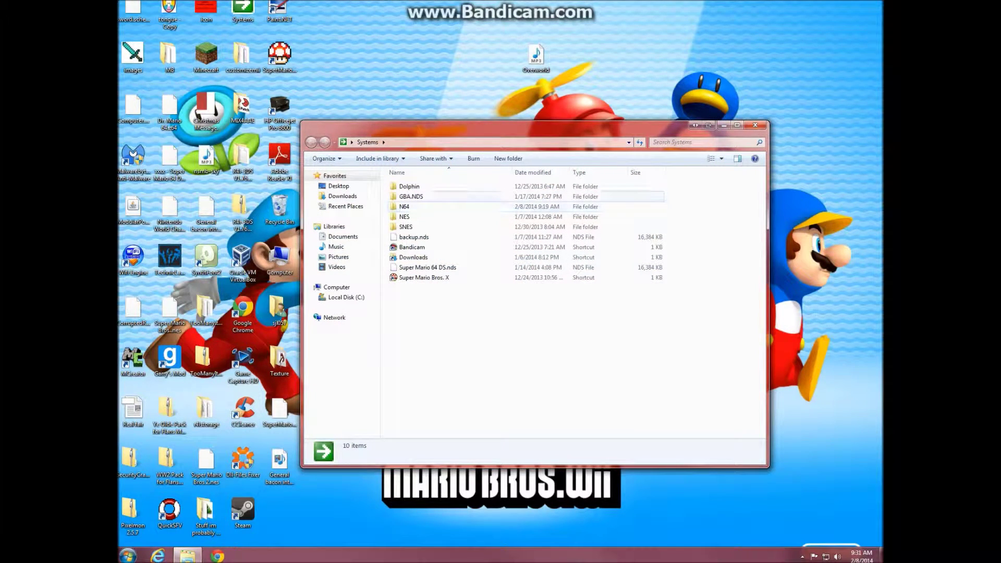
pyautogui.doubleClick(415, 207)
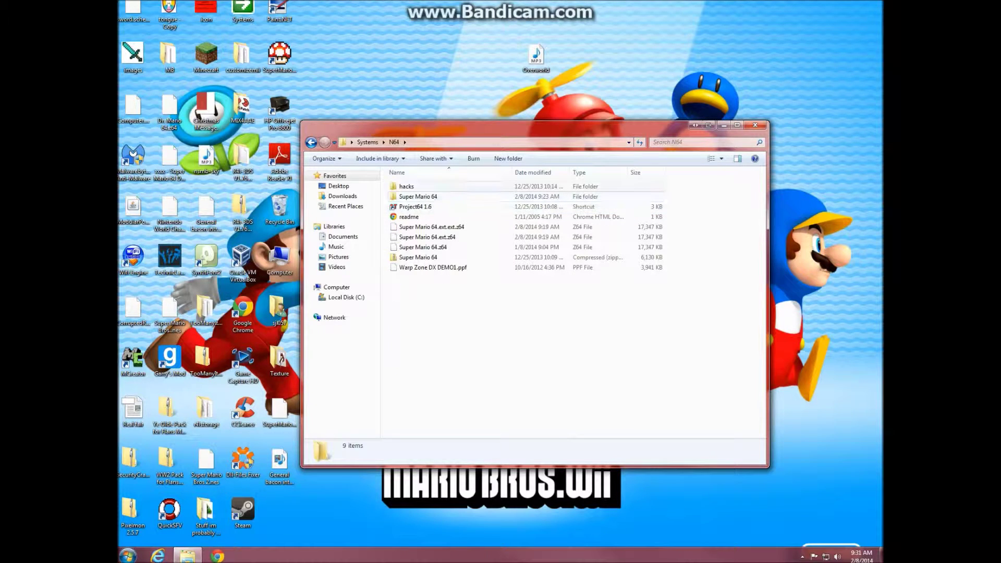
pyautogui.doubleClick(419, 197)
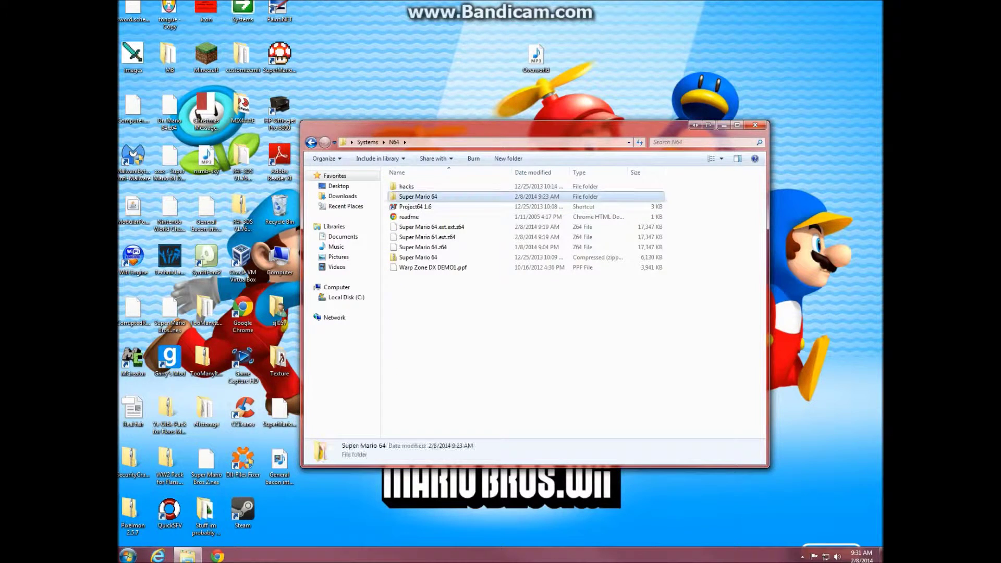
pyautogui.press('BackSpace')
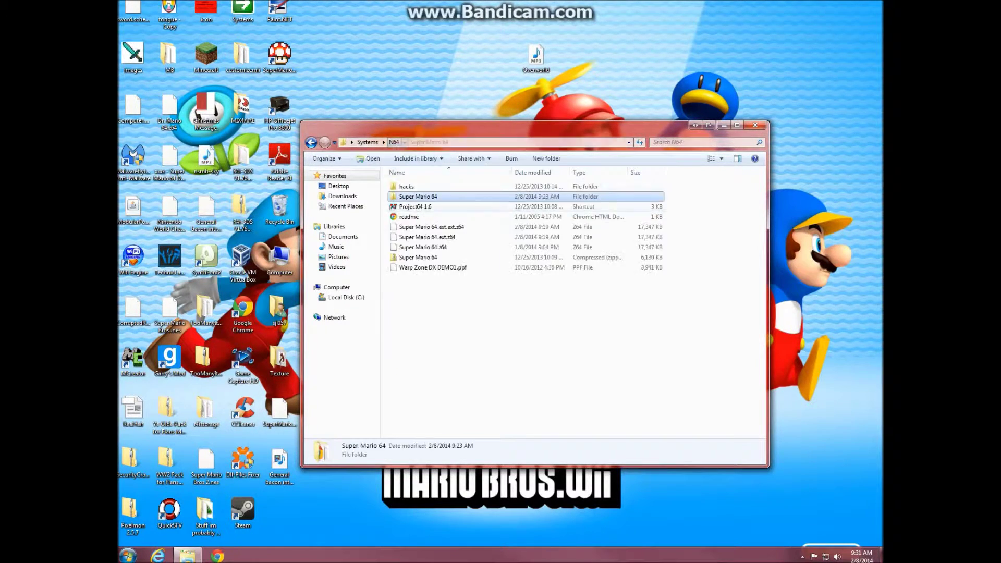
pyautogui.click(414, 207)
pyautogui.doubleClick(415, 206)
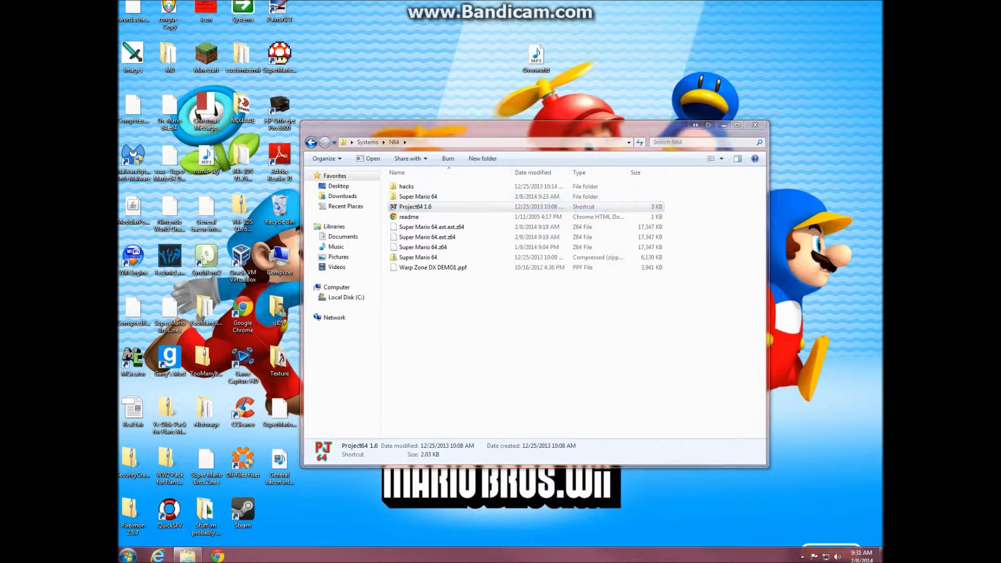
# Load the Super Mario 64 ROM from its folder with Open Rom.
pyautogui.click(358, 180)
pyautogui.click(381, 191)
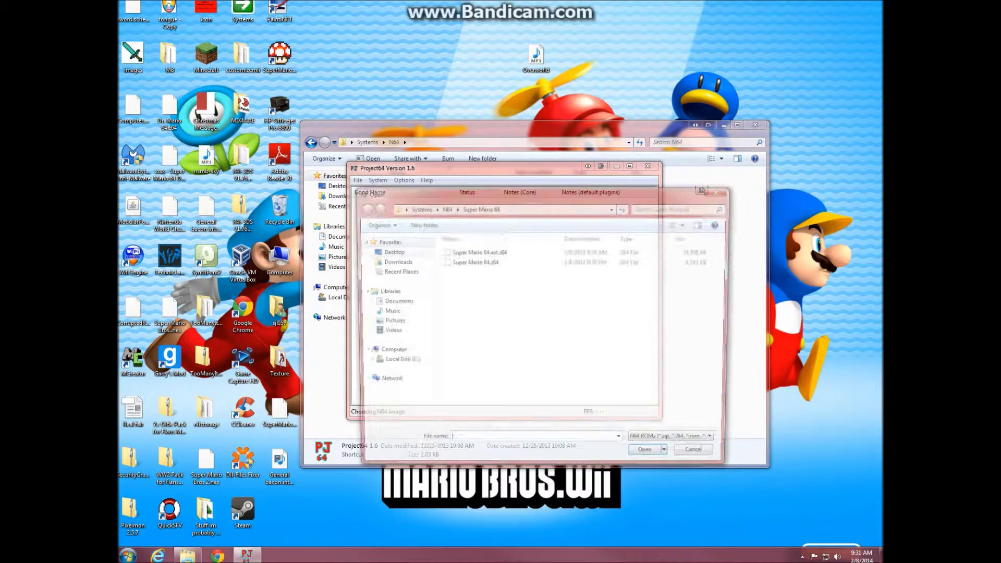
pyautogui.doubleClick(439, 252)
pyautogui.doubleClick(450, 253)
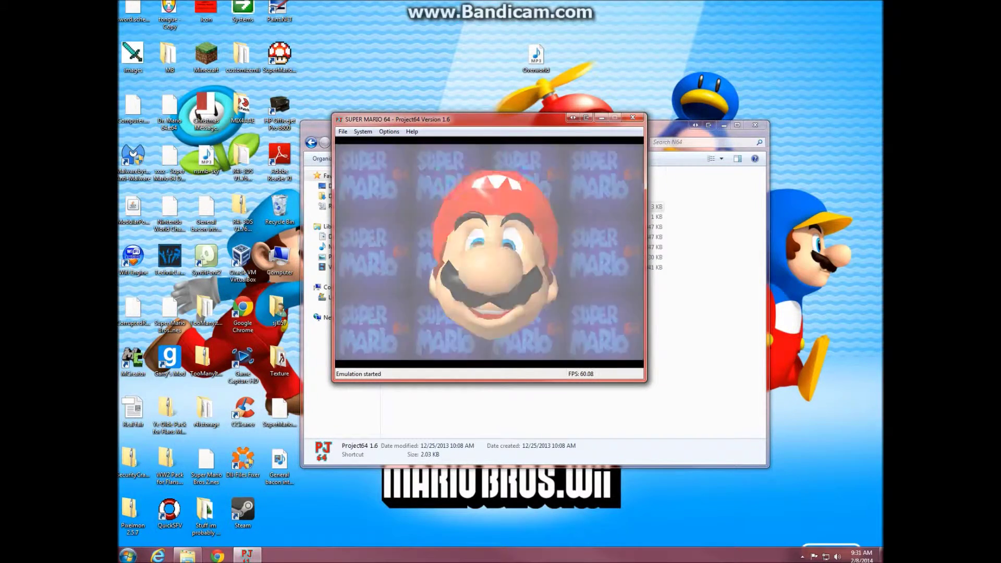
# Start File A and run Luigi around the castle grounds.
pyautogui.press('Return')
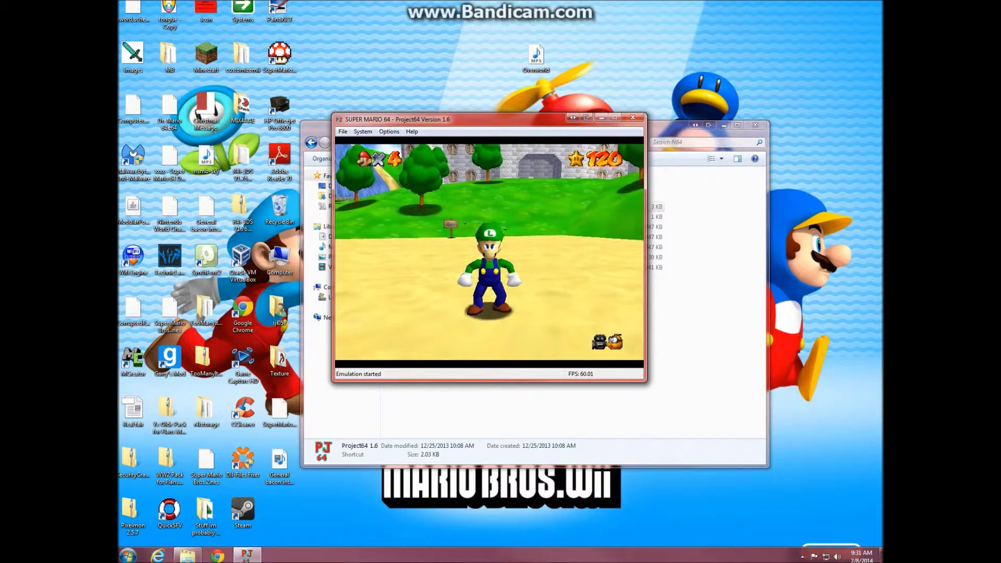
pyautogui.press('Down')
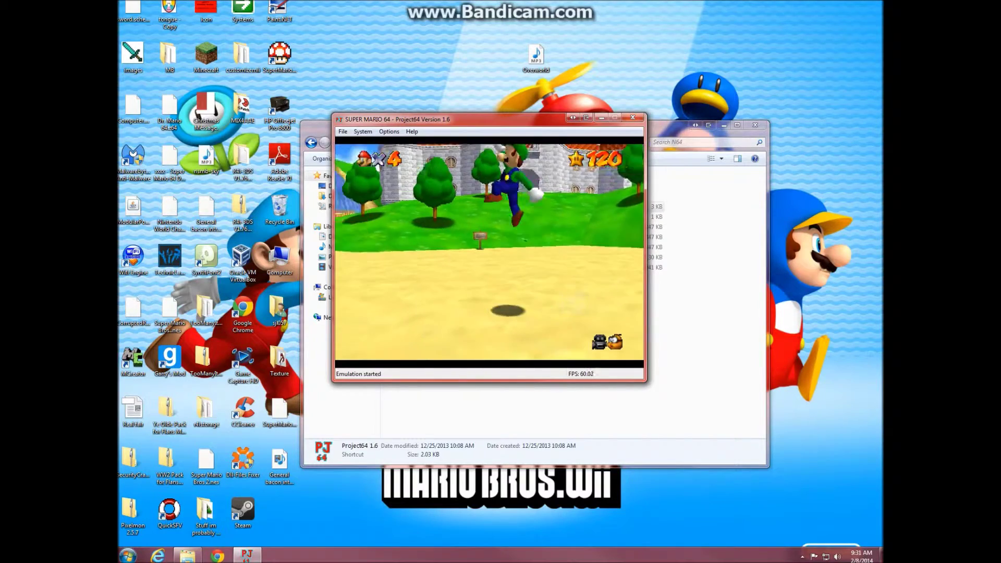
pyautogui.press('Up')
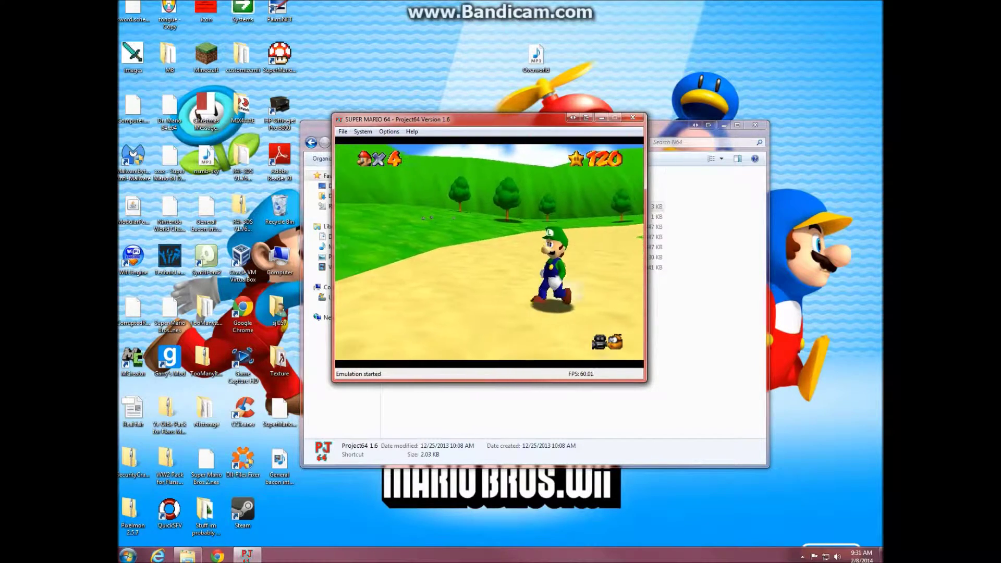
pyautogui.press('Down')
pyautogui.press('Up')
pyautogui.press('x')
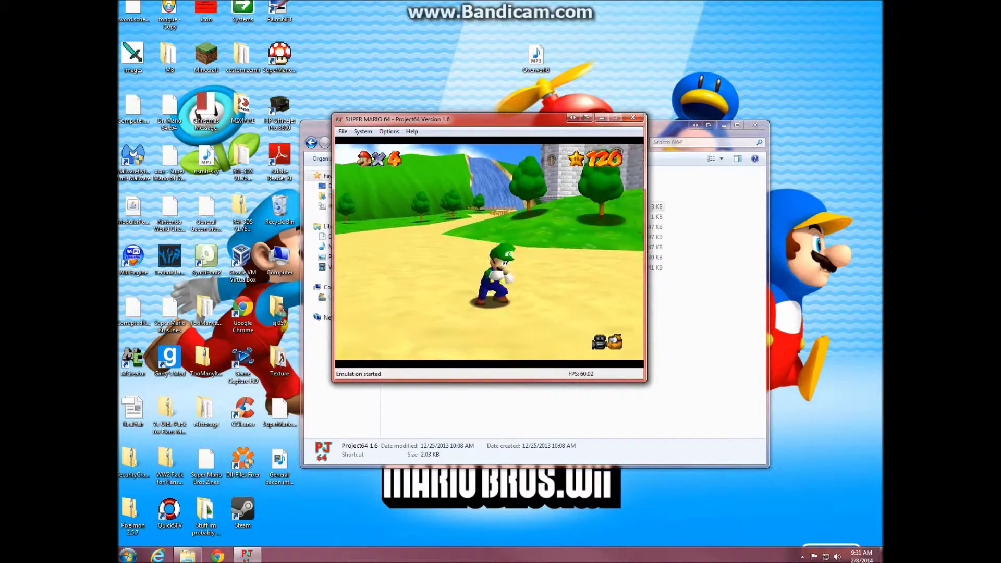
pyautogui.press('x')
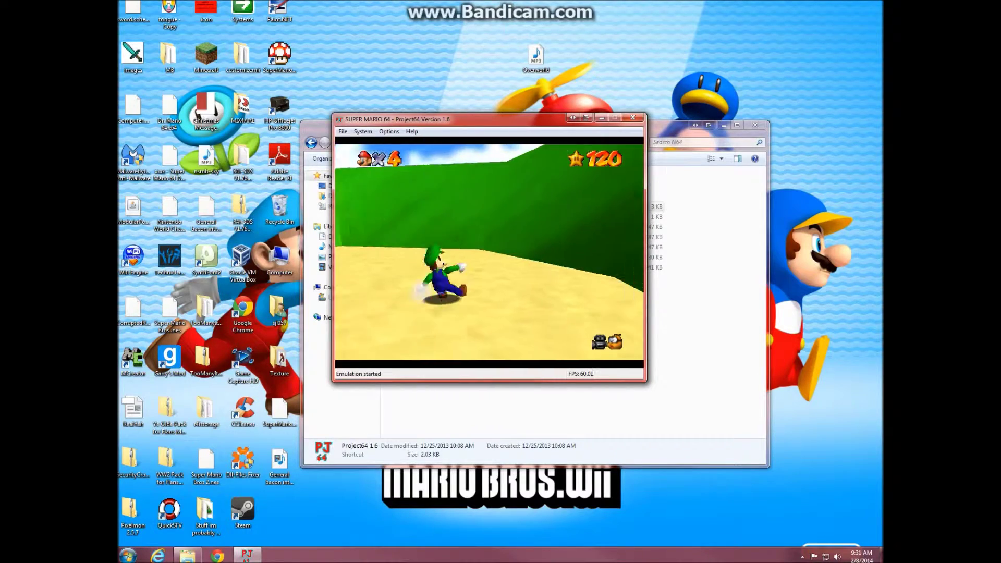
# Jump Luigi toward the castle and along the fence, then close Project64.
pyautogui.press('Up')
pyautogui.press('x')
pyautogui.press('x')
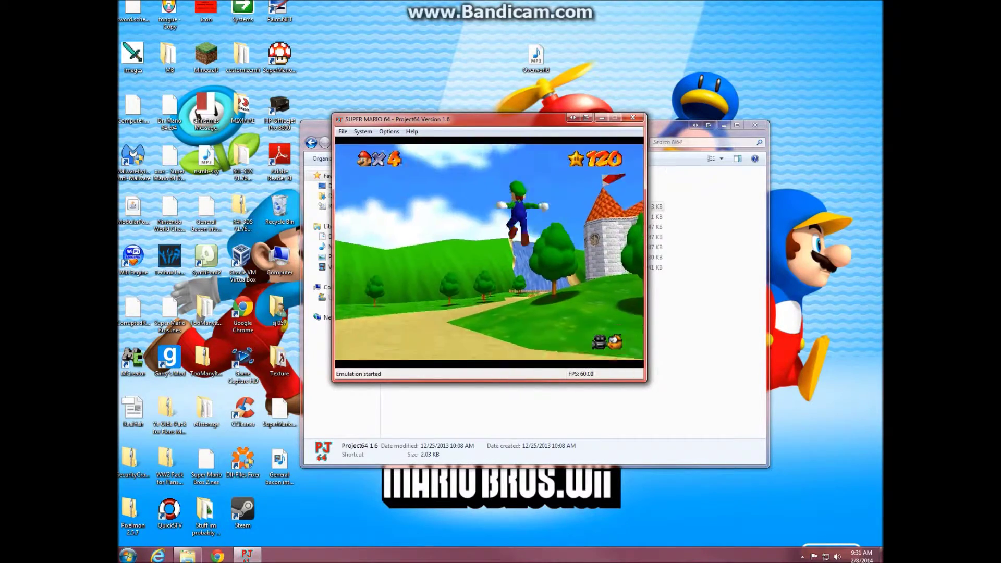
pyautogui.press('x')
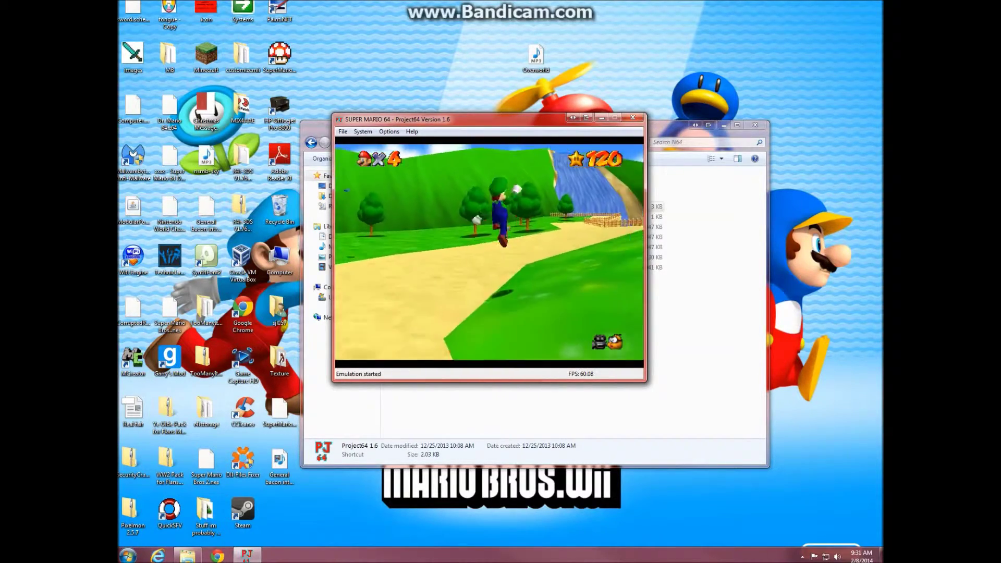
pyautogui.press('x')
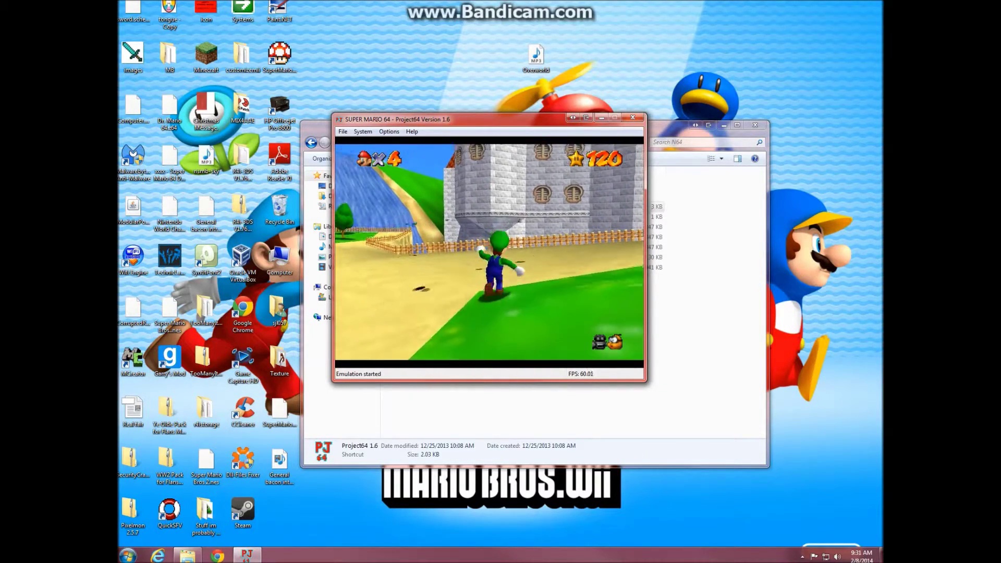
pyautogui.press('Right')
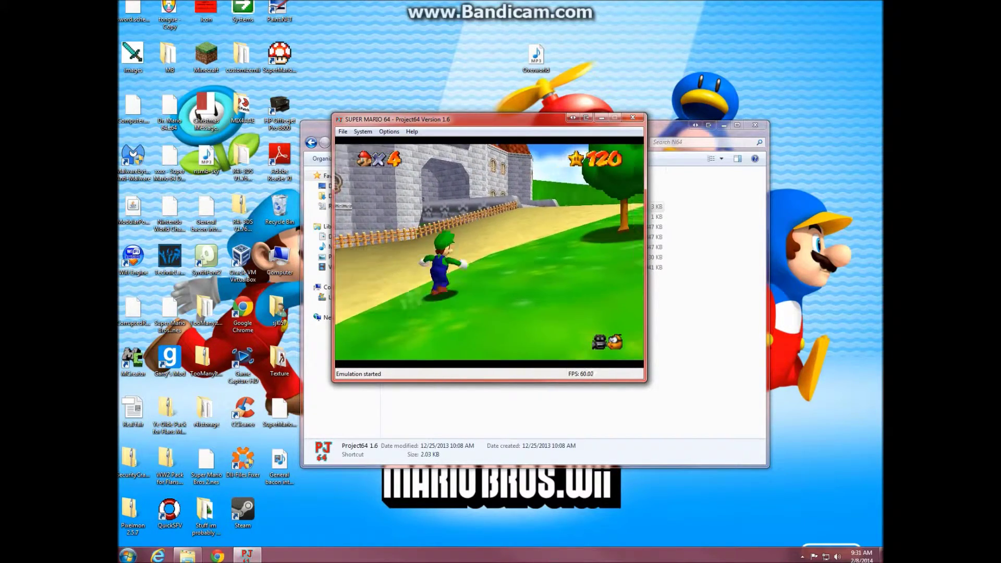
pyautogui.press('x')
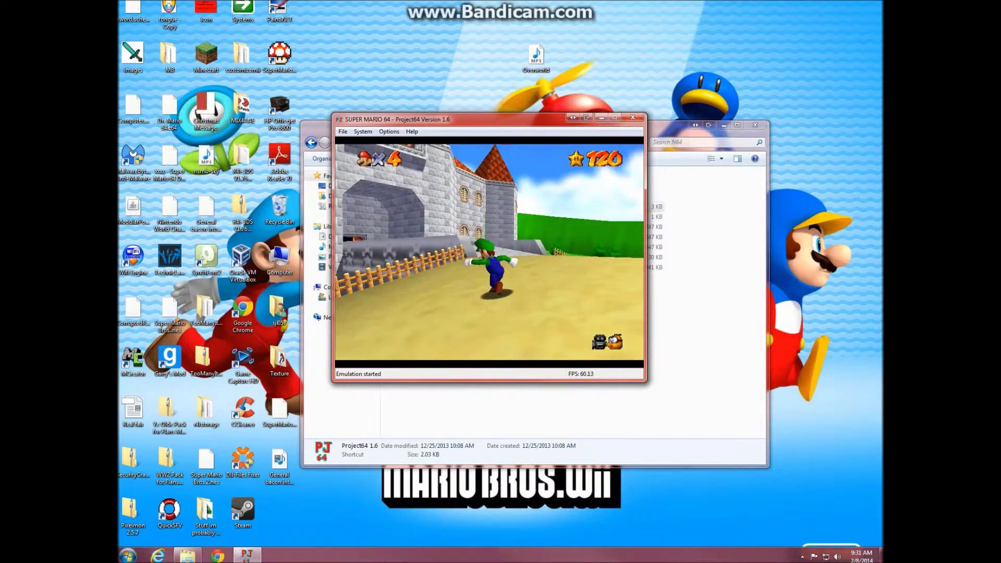
pyautogui.press('x')
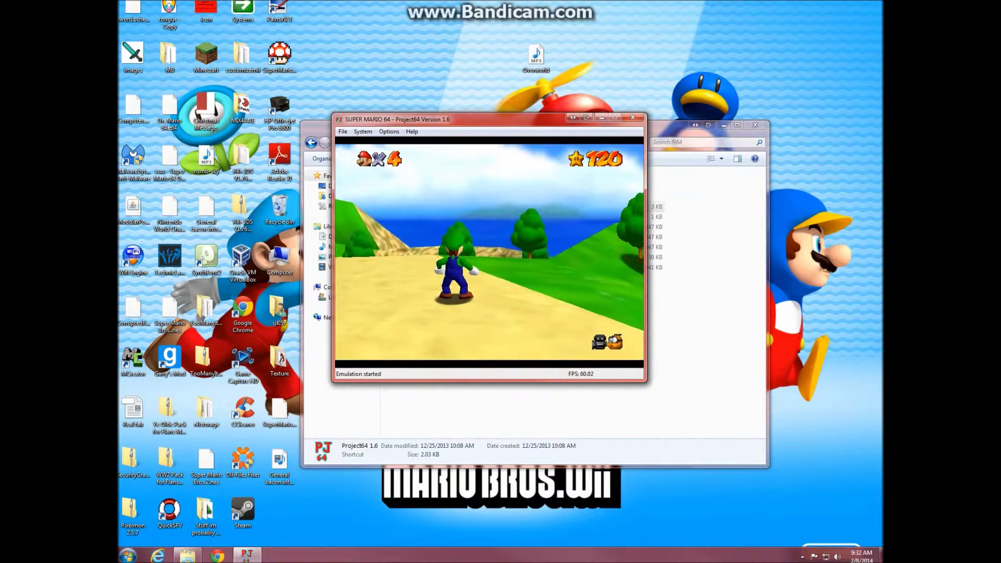
pyautogui.click(633, 118)
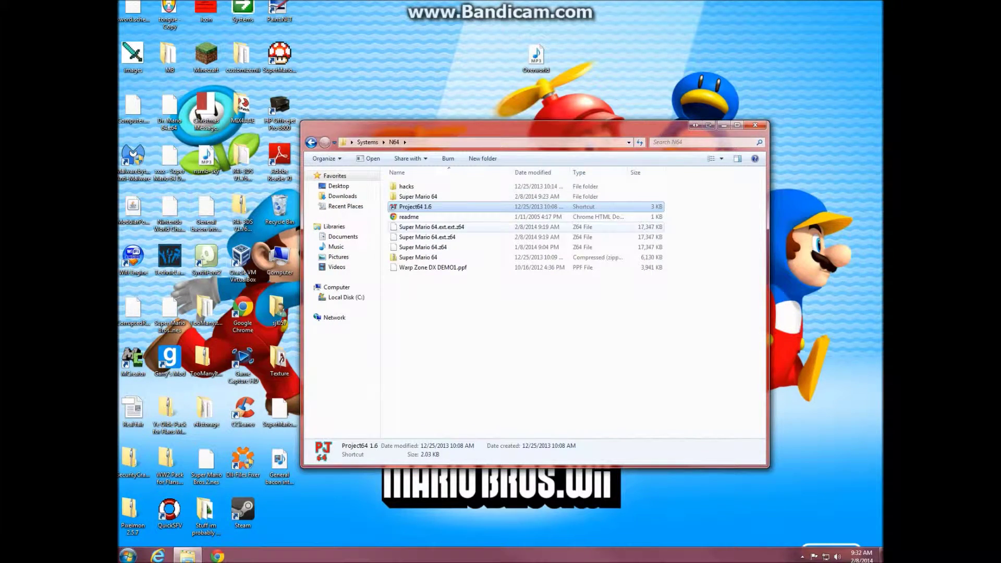
# Show the M64ROMExtender1.3b folder beside Super Mario 64 and select the extender application.
pyautogui.doubleClick(407, 196)
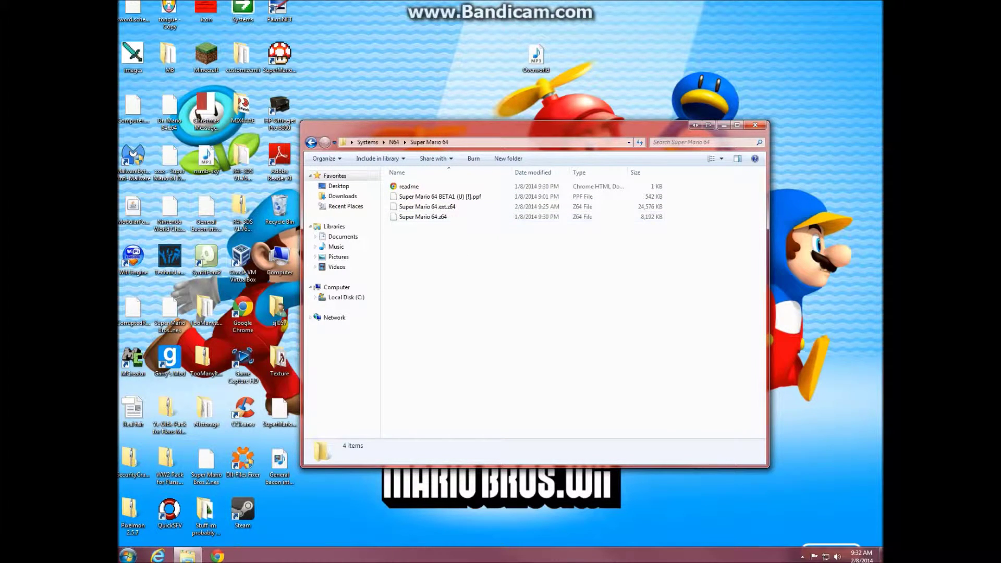
pyautogui.click(127, 556)
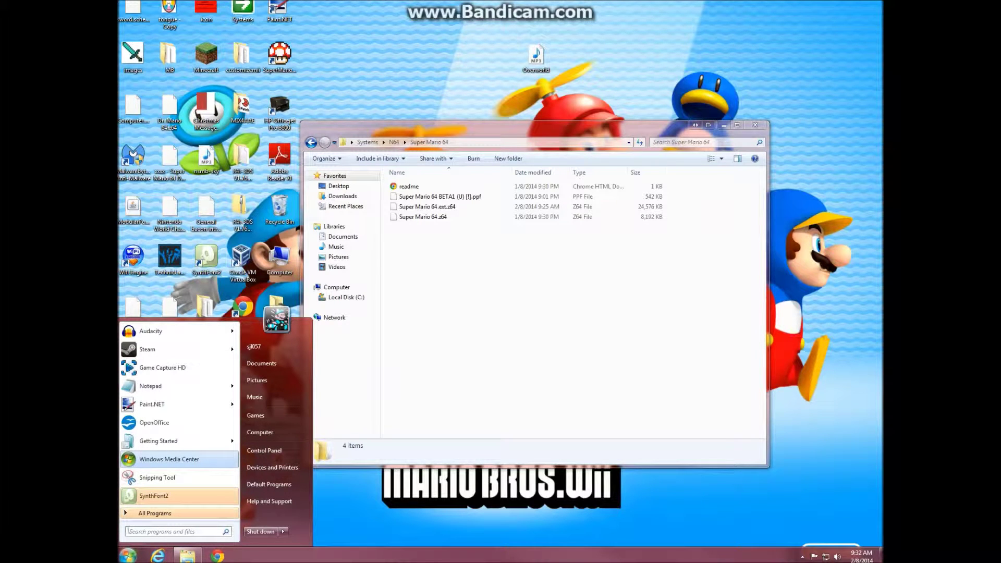
pyautogui.write('m')
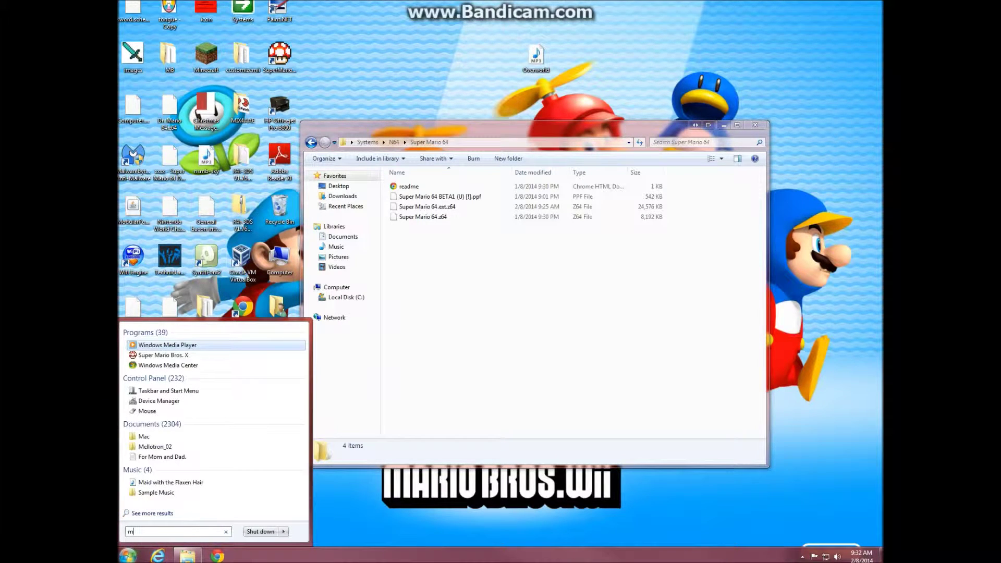
pyautogui.write('64')
pyautogui.click(166, 376)
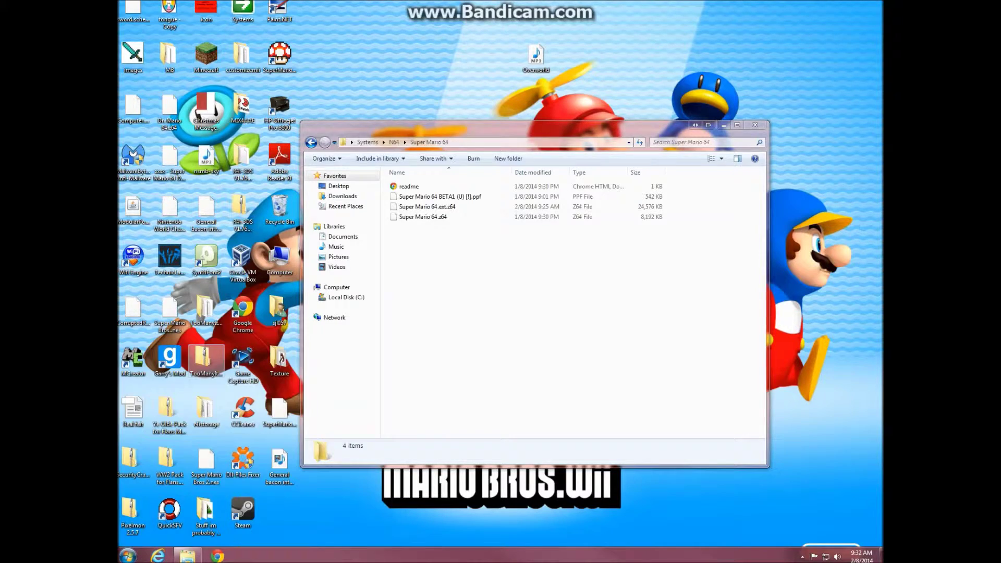
pyautogui.moveTo(626, 177); pyautogui.dragTo(532, 298)
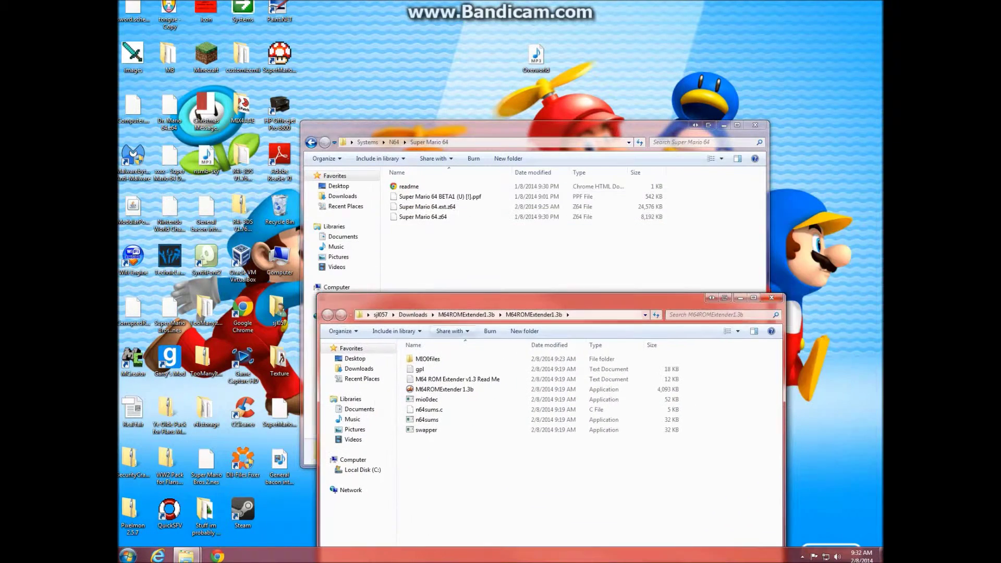
pyautogui.click(540, 389)
# Run M64ROMExtender 1.3b on Super Mario 64.z64, skipping the registration notice.
pyautogui.doubleClick(540, 389)
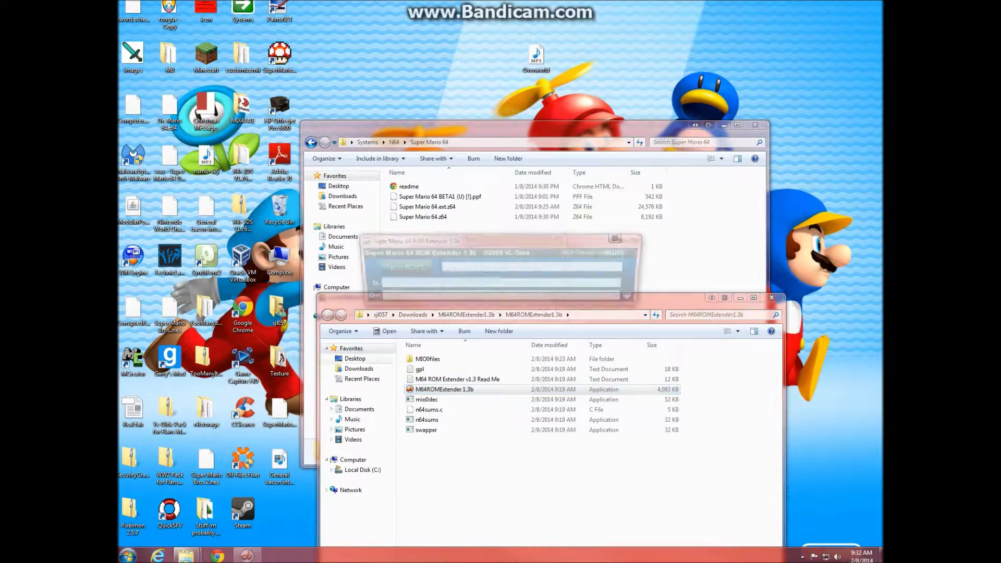
pyautogui.click(541, 310)
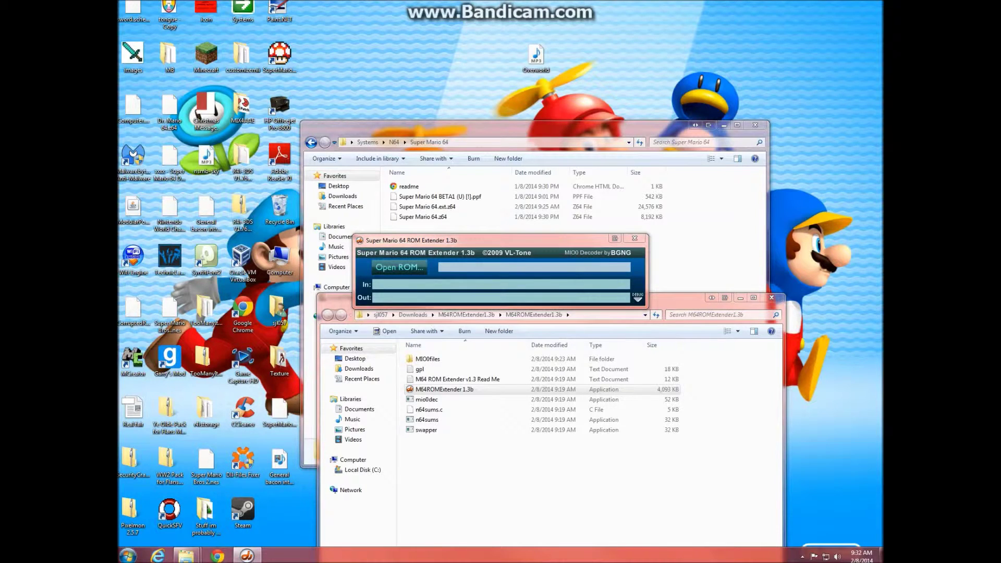
pyautogui.click(399, 267)
pyautogui.doubleClick(466, 345)
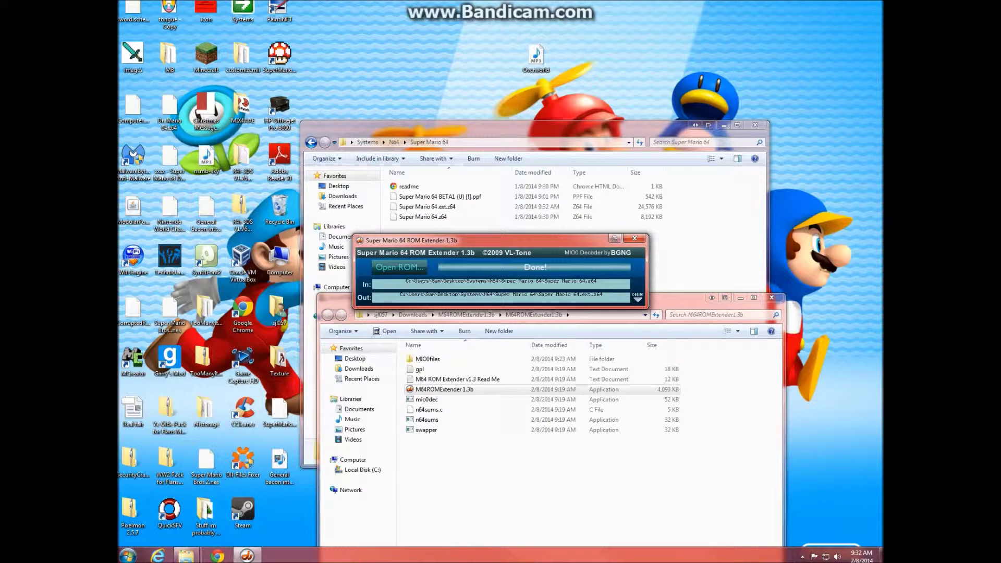
pyautogui.click(548, 204)
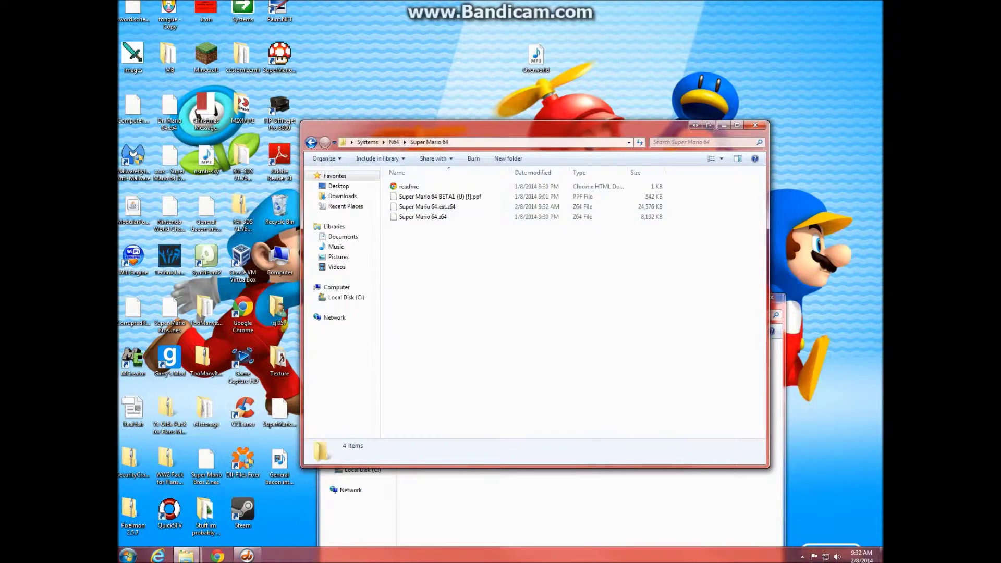
# Launch Project64 1.6 from the N64 folder and load a Super Mario 64 ROM.
pyautogui.click(394, 142)
pyautogui.click(414, 207)
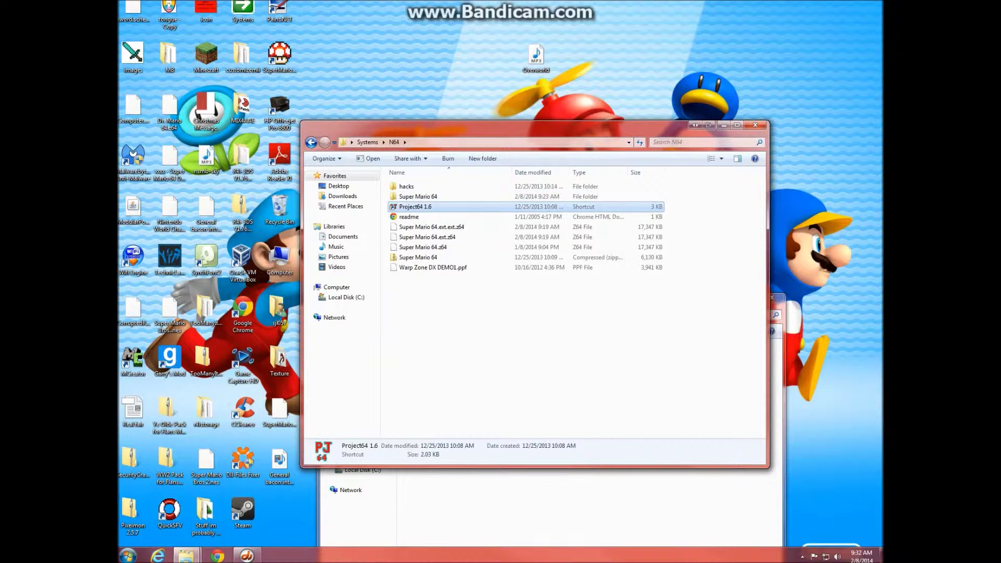
pyautogui.doubleClick(416, 207)
pyautogui.click(357, 181)
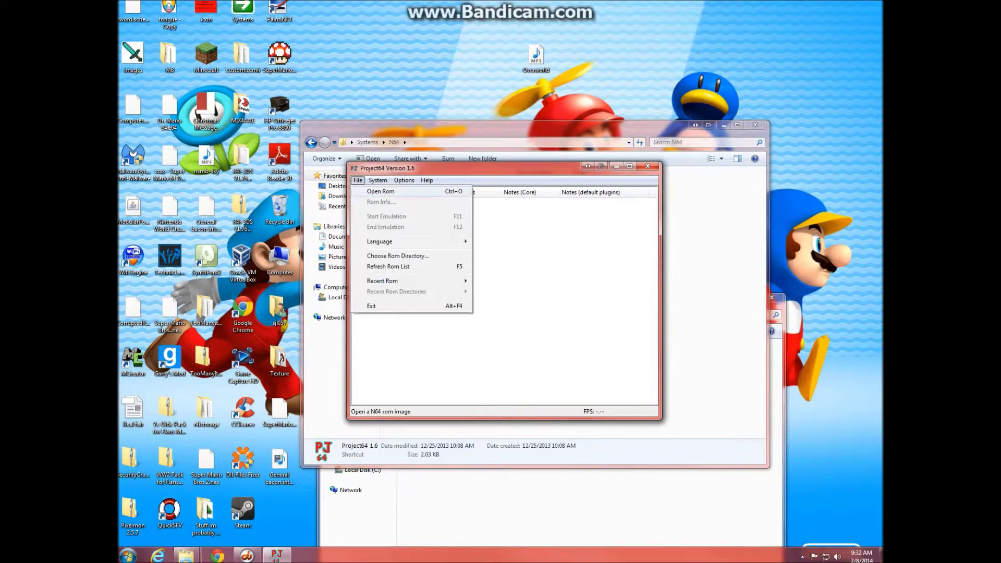
pyautogui.doubleClick(469, 252)
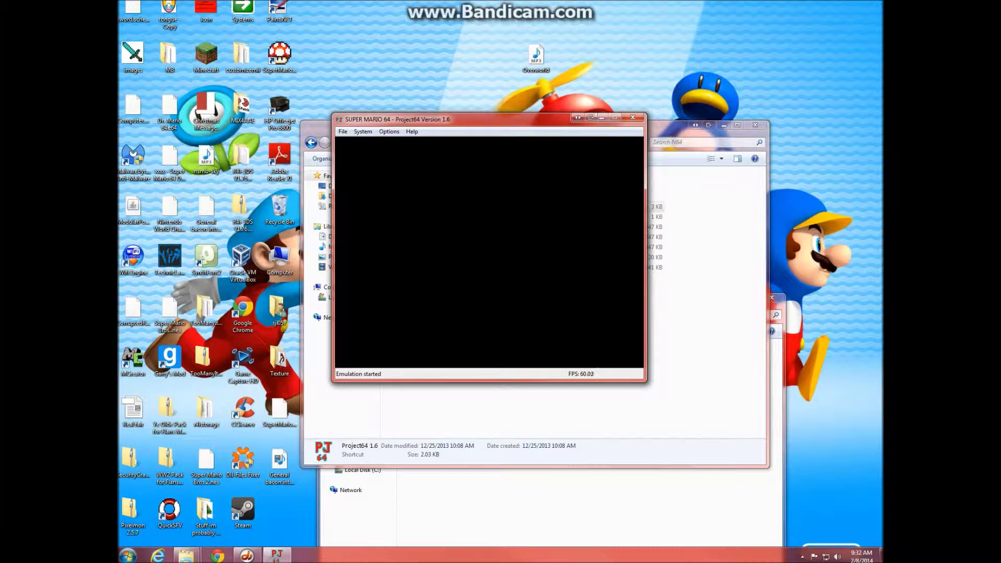
# Play briefly, running and jumping Mario outside the castle, then close Project64 and the N64 folder.
pyautogui.press('Return')
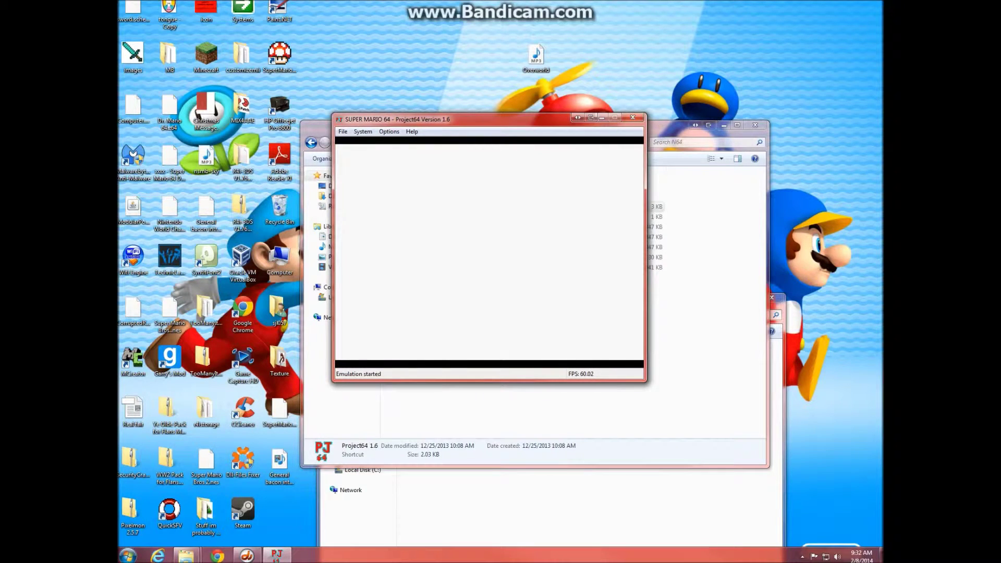
pyautogui.press('Up')
pyautogui.press('x')
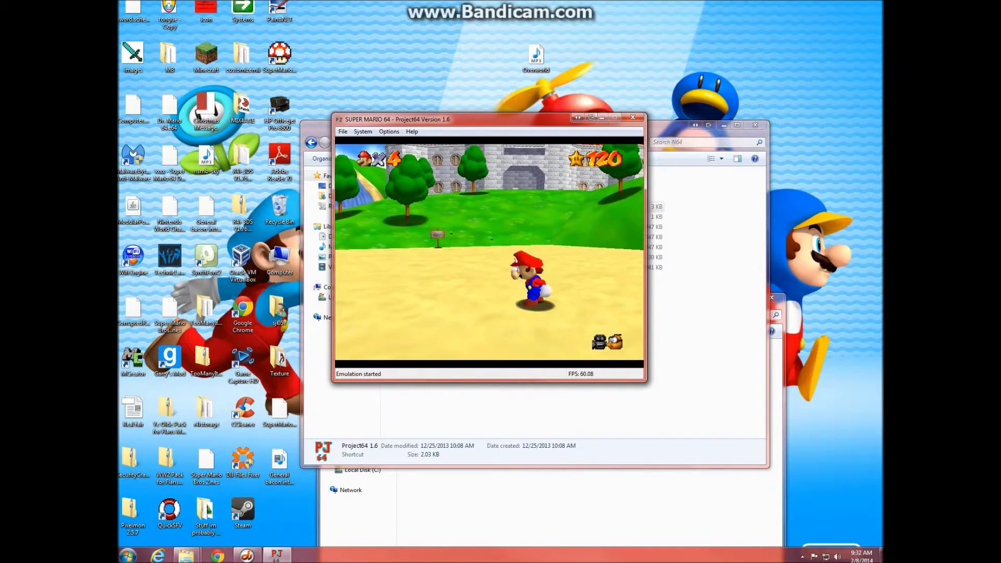
pyautogui.press('Right')
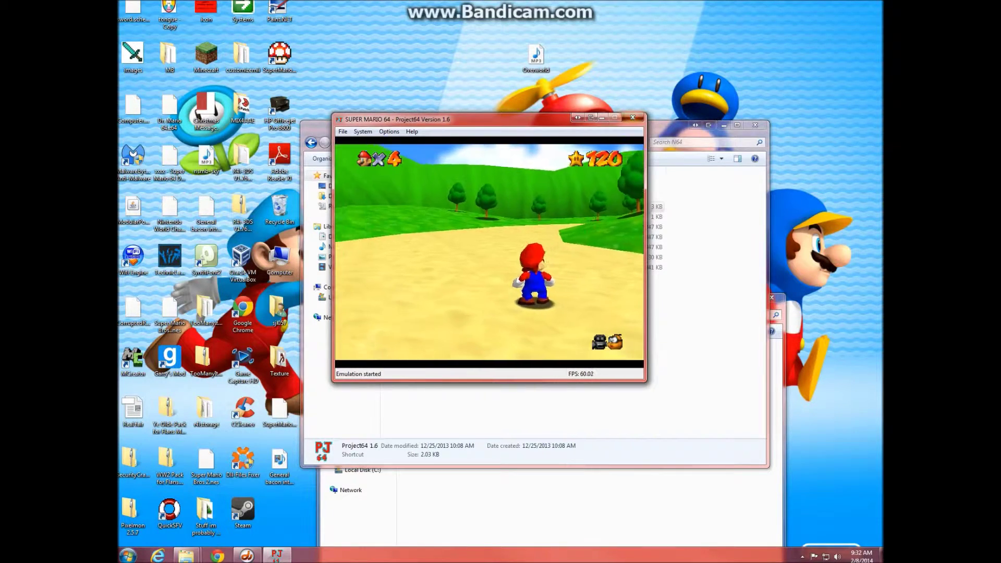
pyautogui.hotkey('alt', 'F4')
pyautogui.click(756, 125)
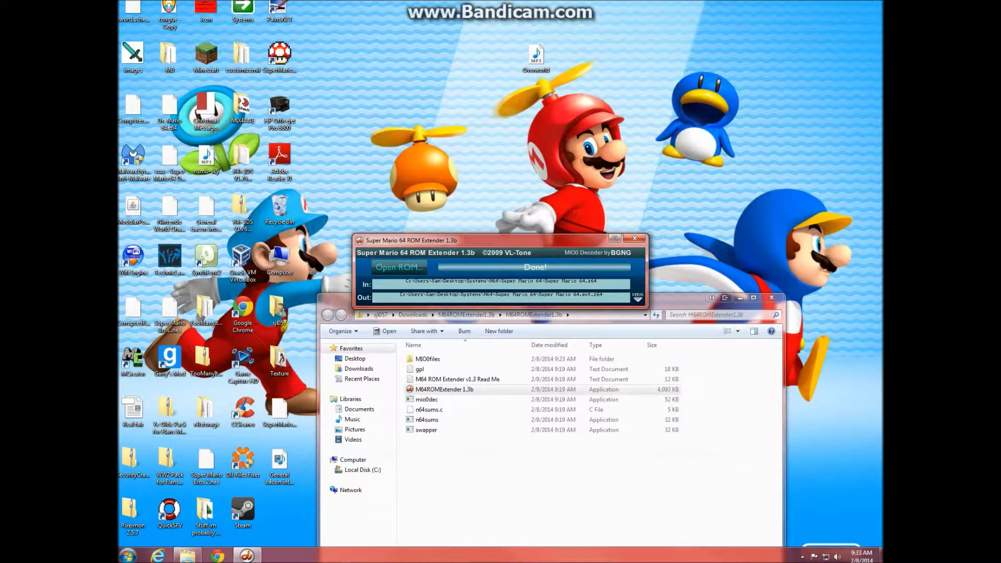
# Close the ROM Extender and the M64ROMExtender folder window.
pyautogui.click(635, 239)
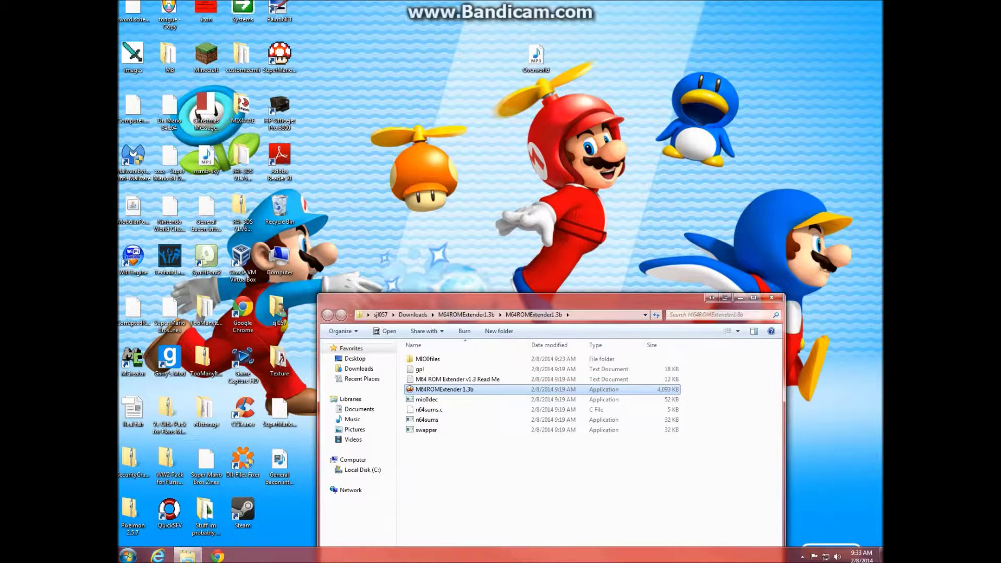
pyautogui.moveTo(736, 295); pyautogui.dragTo(719, 212)
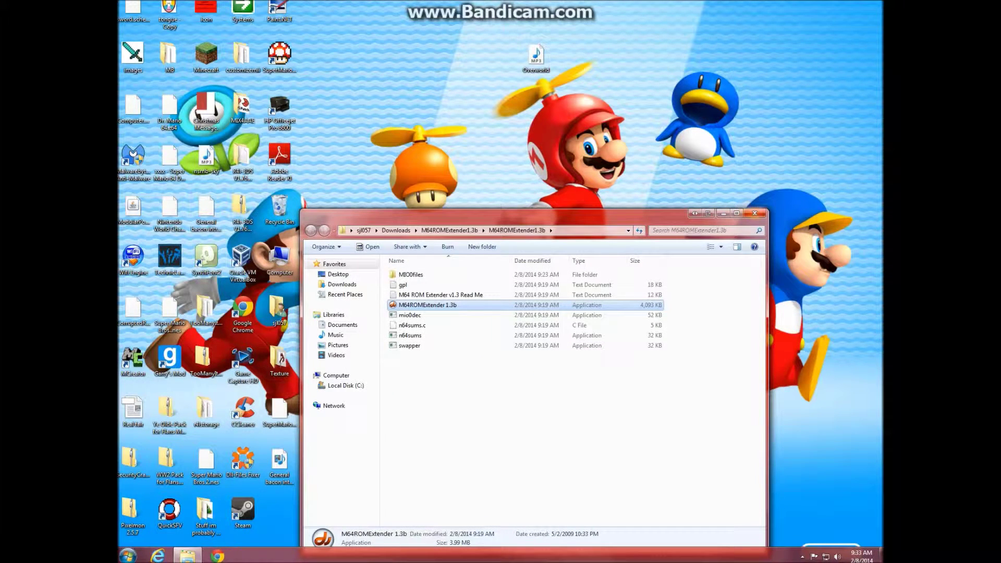
pyautogui.click(756, 213)
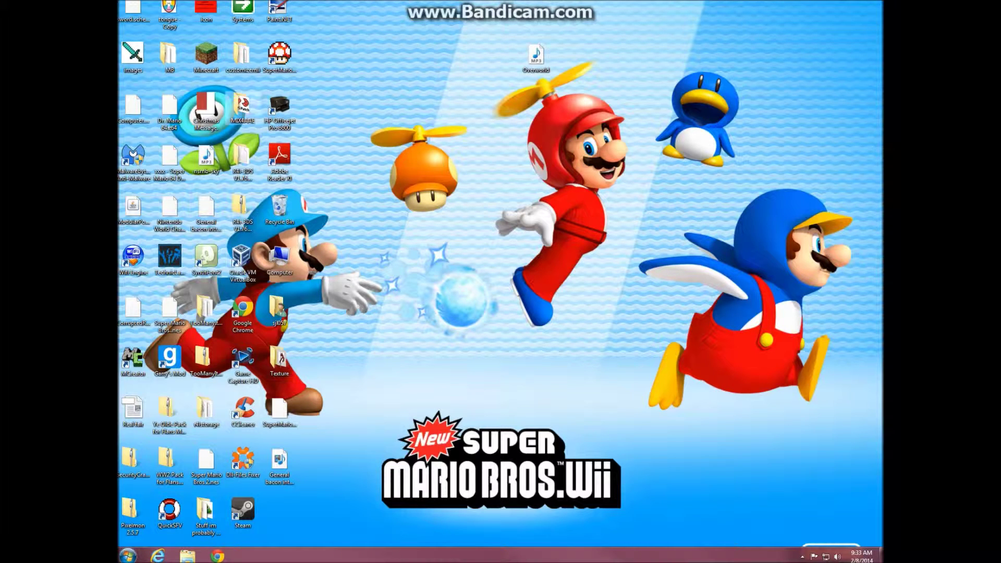
pyautogui.click(128, 555)
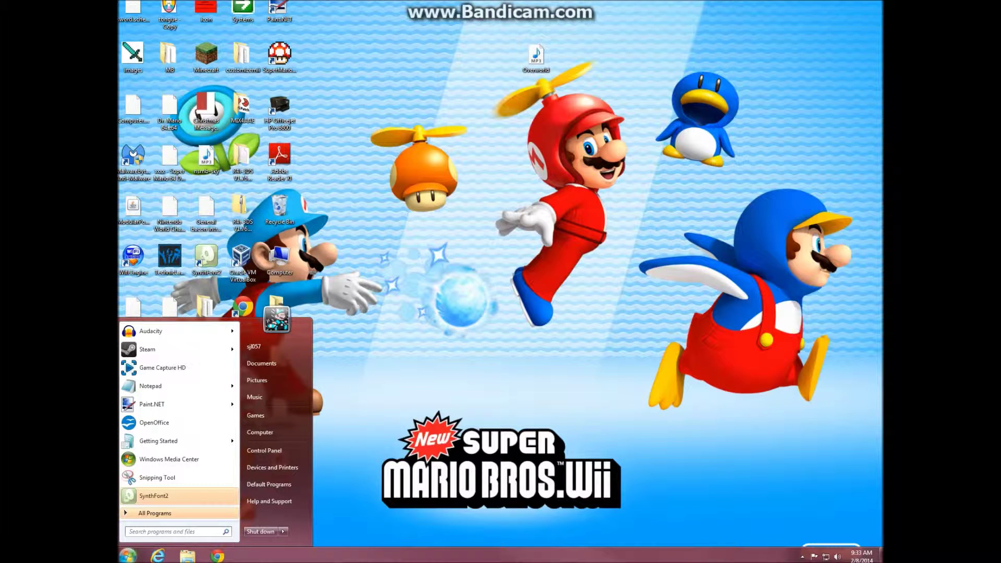
pyautogui.write('to')
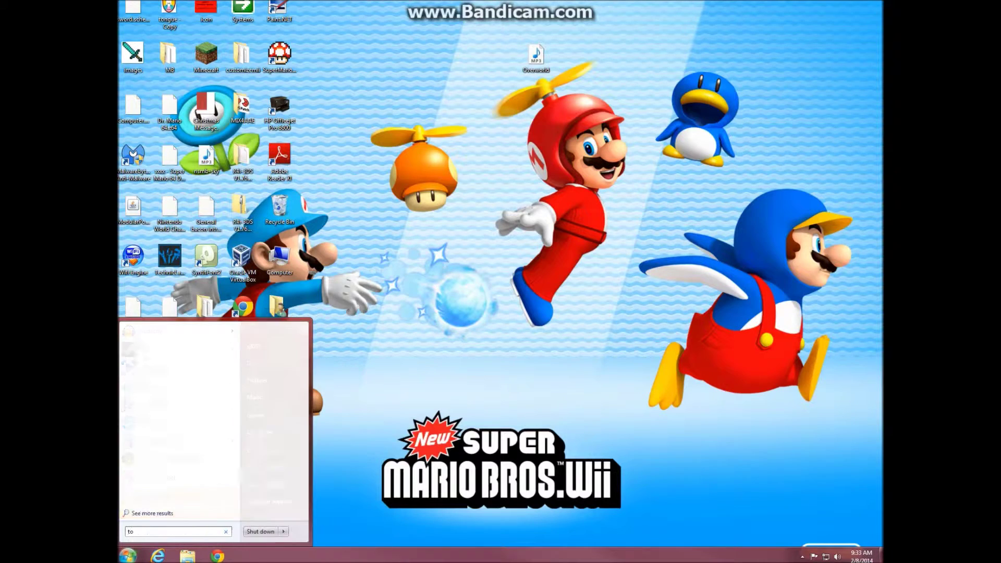
pyautogui.write('adstool')
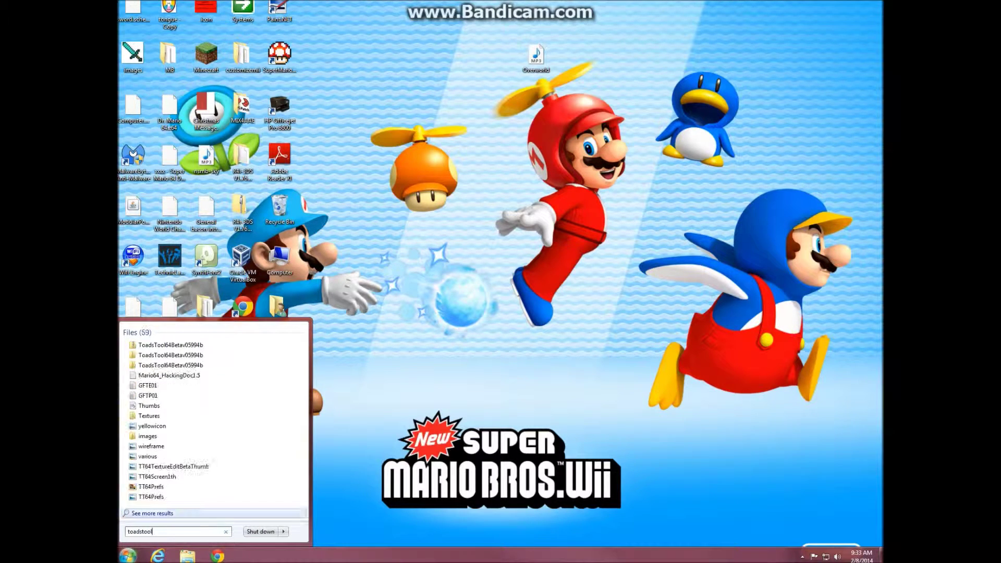
# Open the Toad's Tool folder from search and run Toad's Tool 64 v0.5994b.
pyautogui.press('Return')
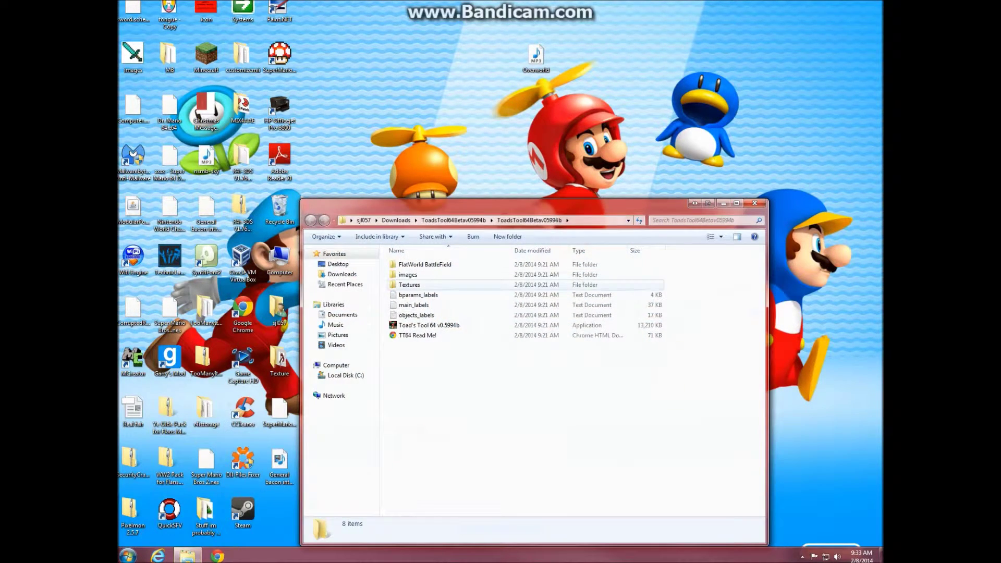
pyautogui.doubleClick(430, 324)
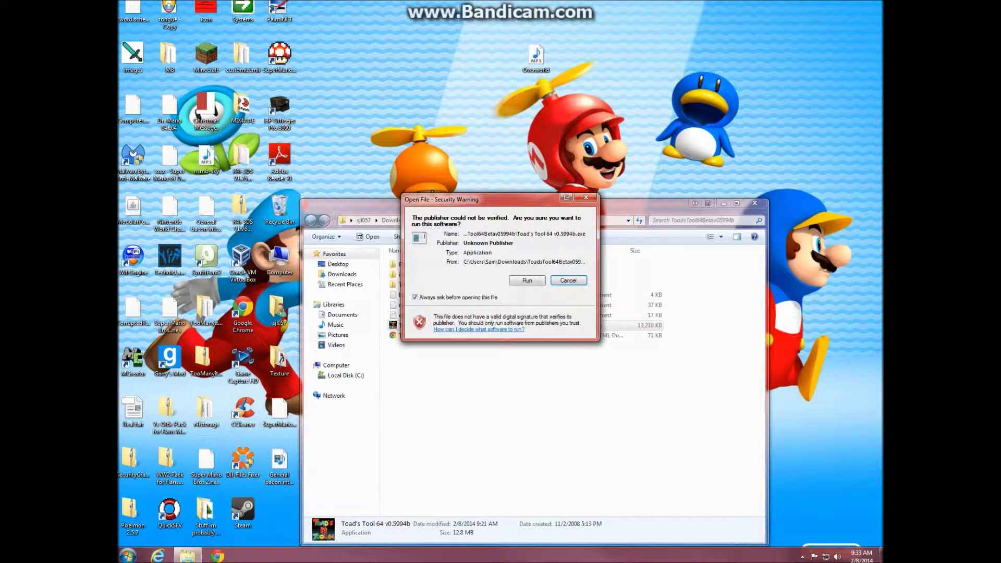
pyautogui.press('Return')
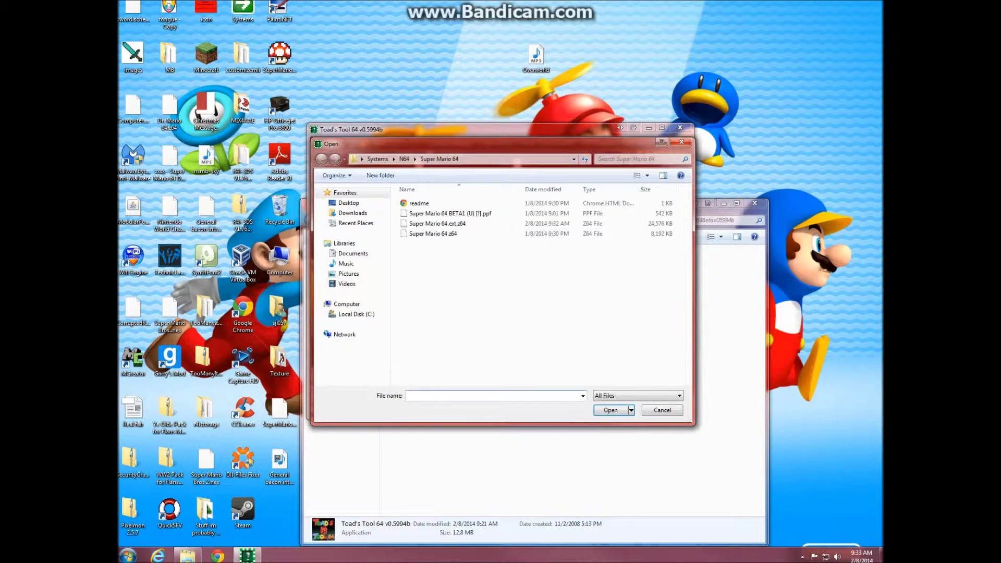
# Open Super Mario 64.ext.z64 in the Level Editor at Castle Grounds.
pyautogui.click(437, 224)
pyautogui.press('Return')
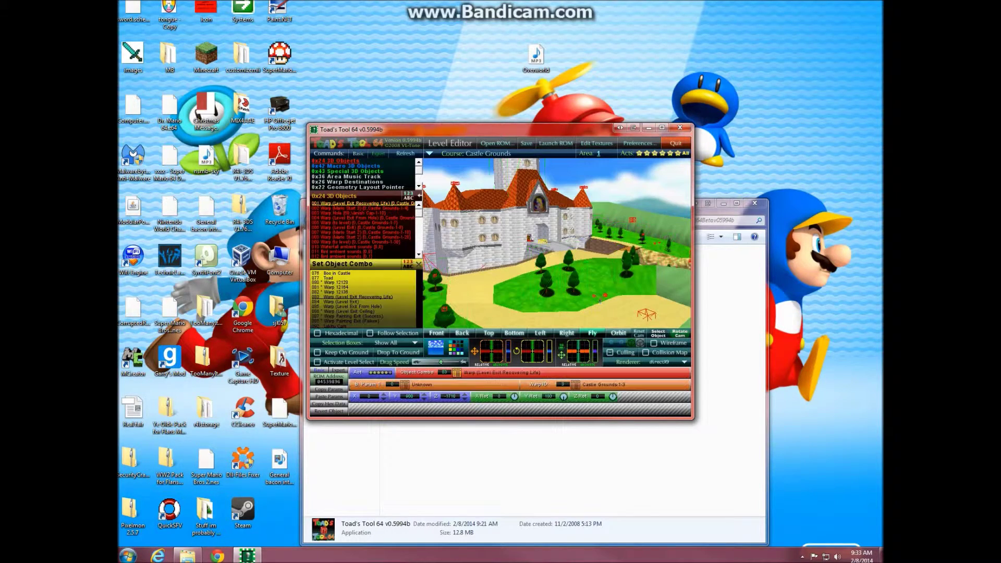
# Set Mario Size to 1.5 and tick High-Poly Mario while browsing textures.
pyautogui.click(596, 143)
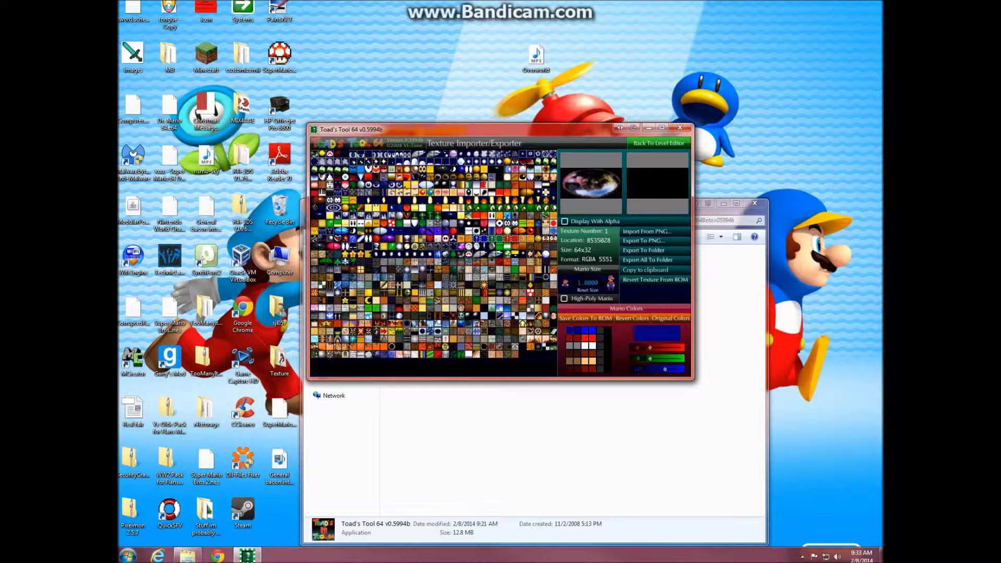
pyautogui.click(431, 309)
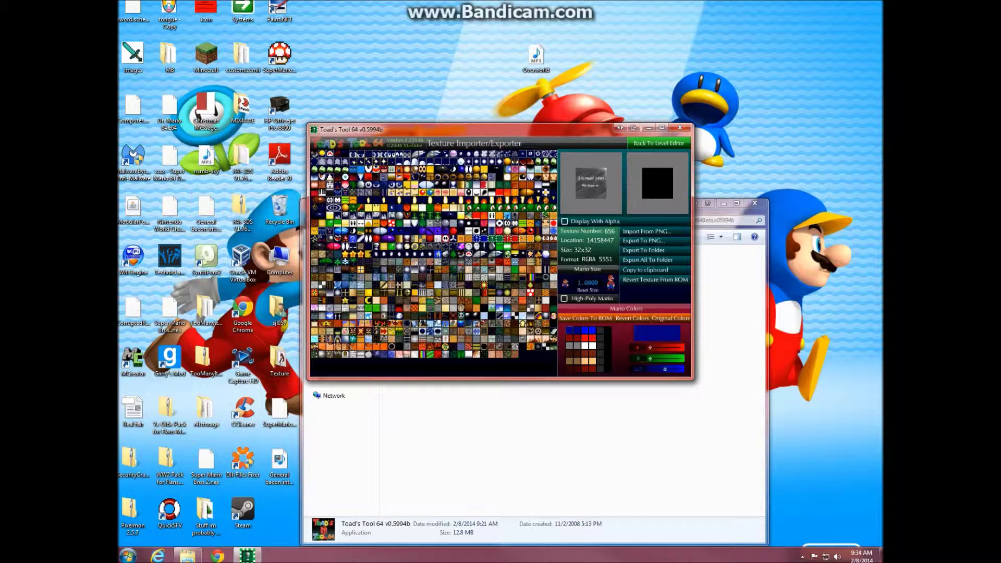
pyautogui.doubleClick(588, 283)
pyautogui.press('BackSpace')
pyautogui.write('1.15')
pyautogui.click(565, 299)
pyautogui.click(486, 234)
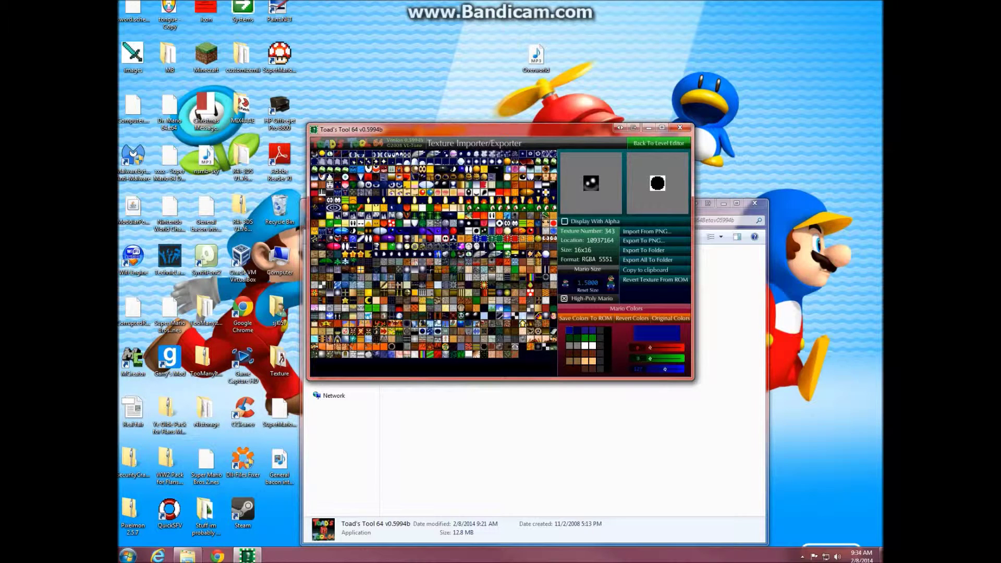
pyautogui.click(484, 231)
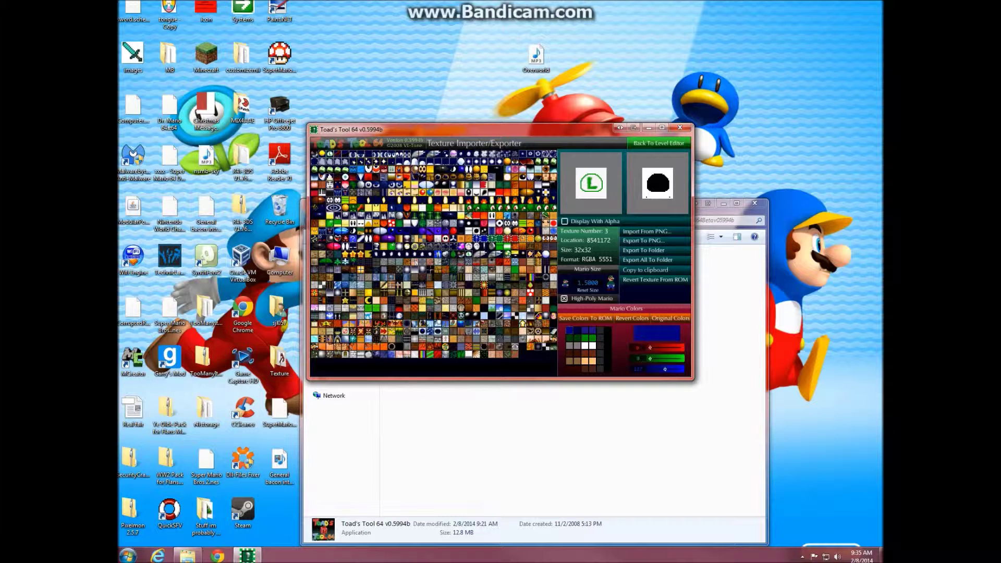
pyautogui.click(530, 196)
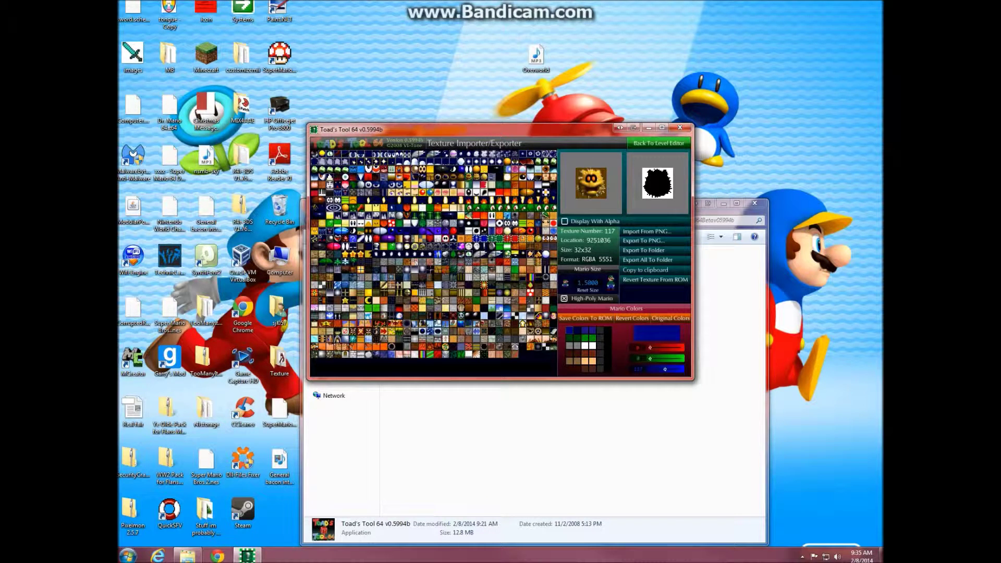
# Return to the level editor, dismiss the warning, and close Toad's Tool 64 and its folder.
pyautogui.click(660, 144)
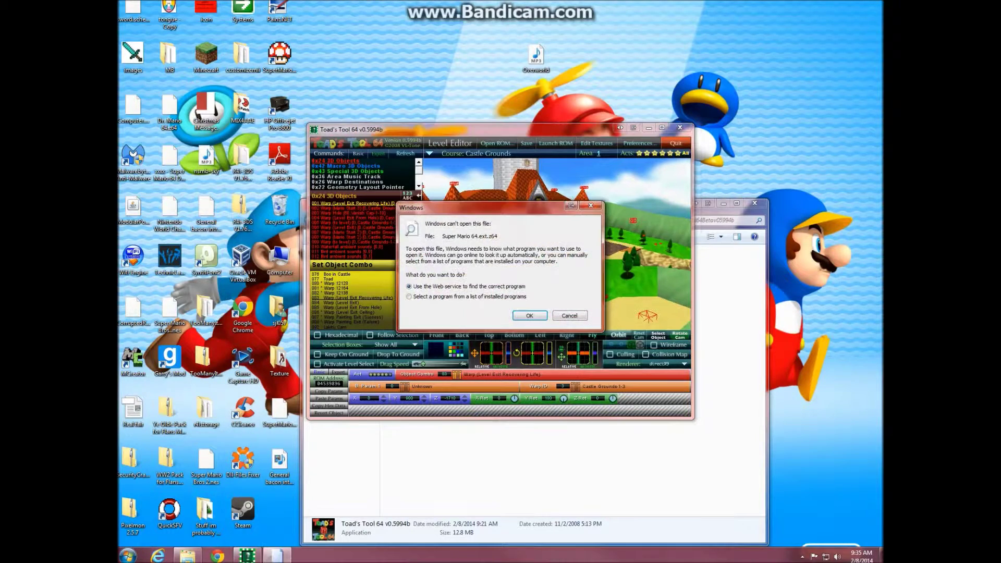
pyautogui.press('Escape')
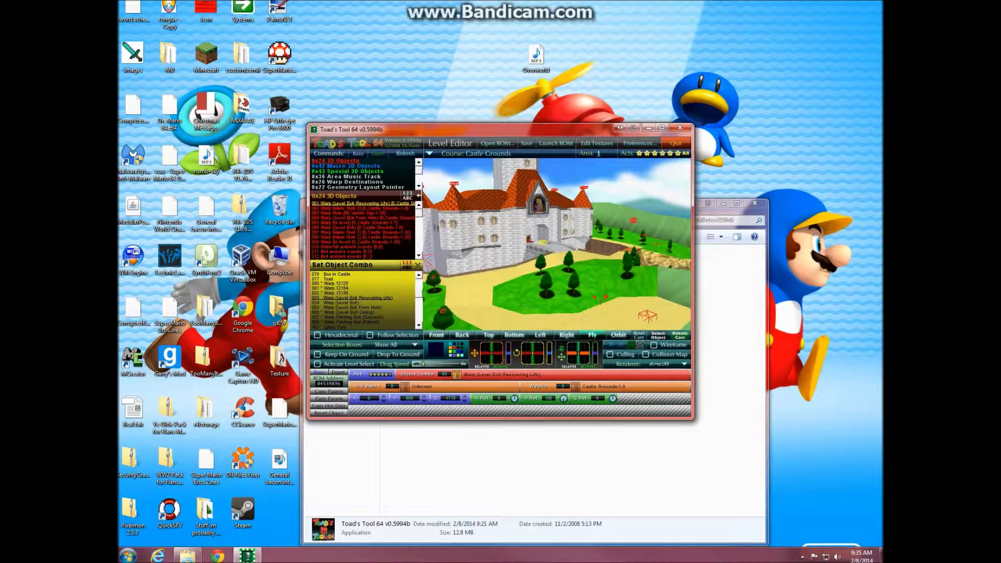
pyautogui.click(675, 143)
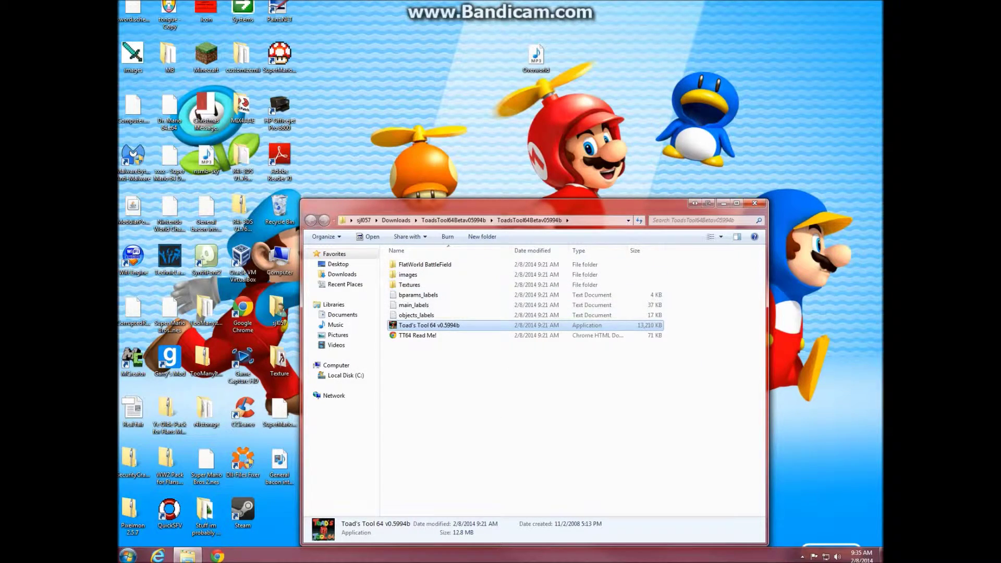
pyautogui.click(694, 204)
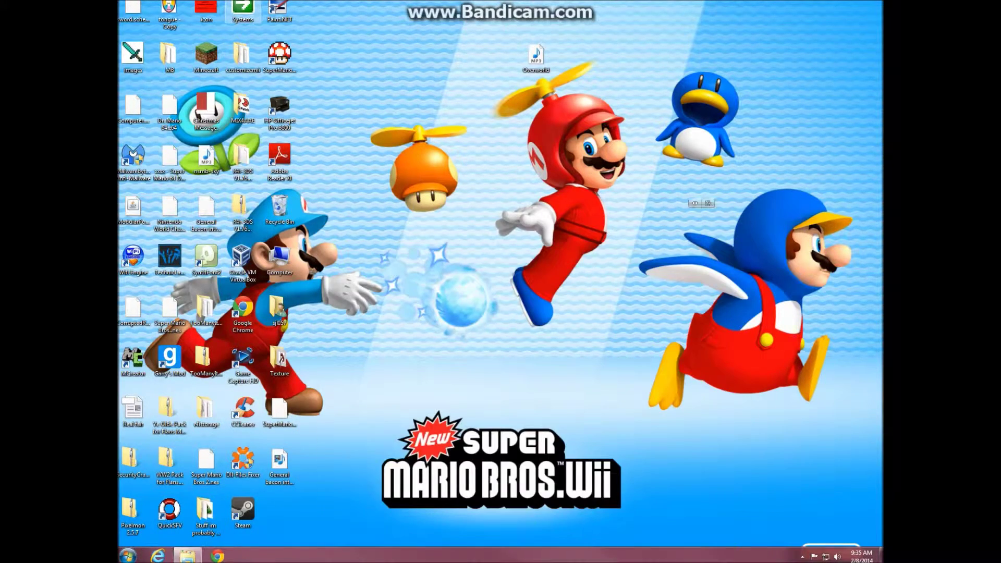
pyautogui.hotkey('alt', 'Tab')
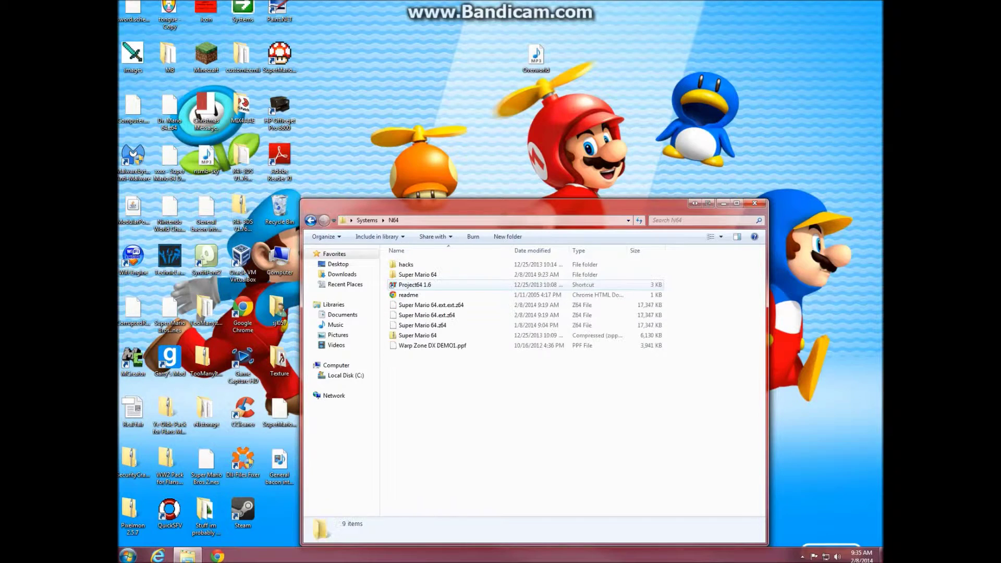
# Launch Project64 1.6 and load the Super Mario 64 z64 ROM.
pyautogui.click(415, 285)
pyautogui.doubleClick(415, 286)
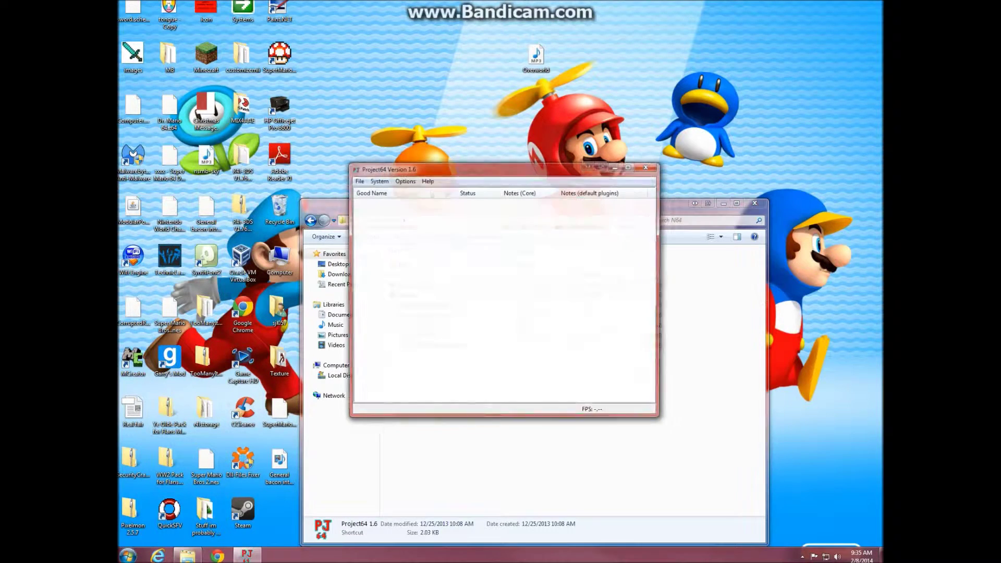
pyautogui.click(358, 181)
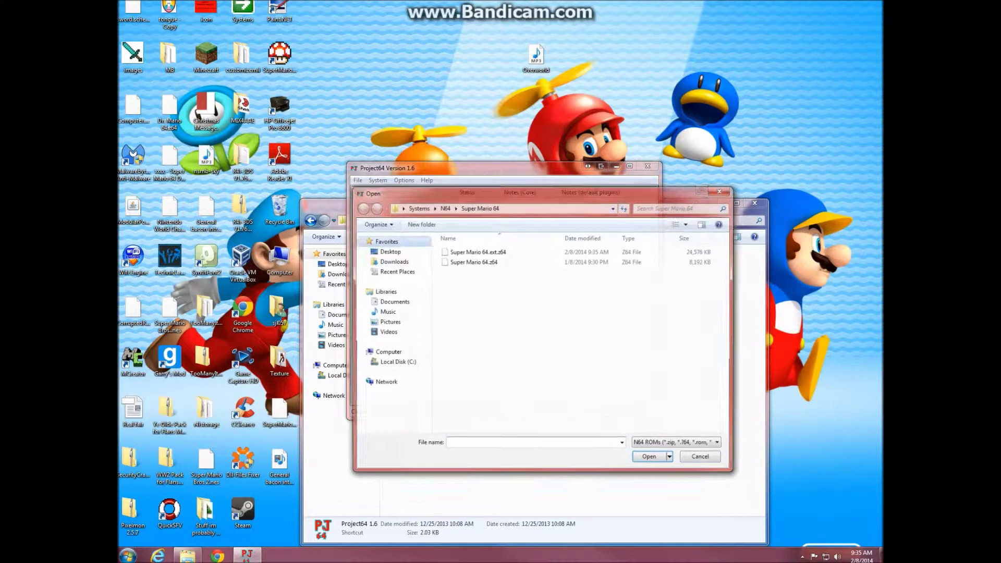
pyautogui.doubleClick(423, 254)
pyautogui.press('Return')
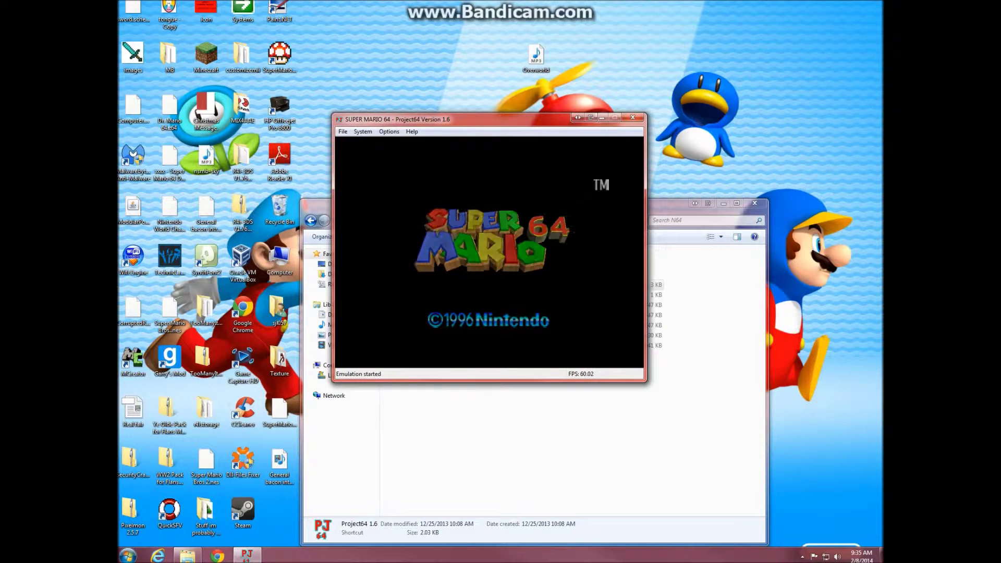
# Bring the Project64 window back to the front and start the game from the title screen.
pyautogui.click(278, 12)
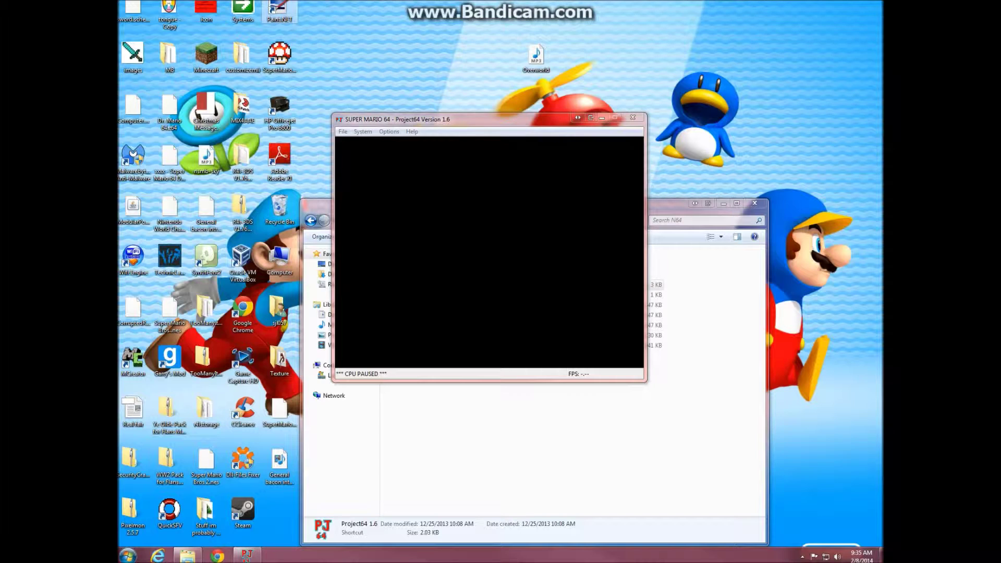
pyautogui.hotkey('alt', 'Tab')
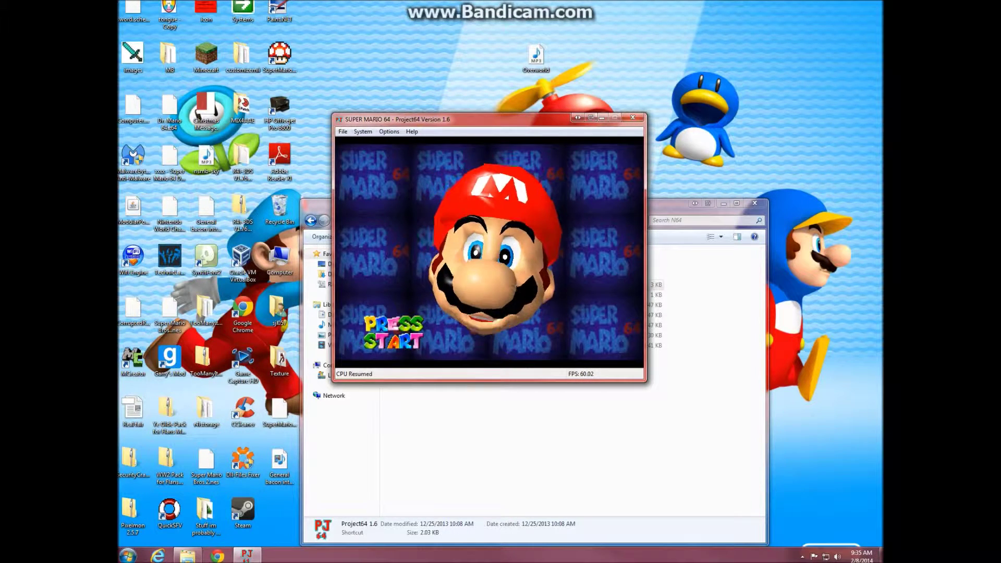
pyautogui.press('Return')
pyautogui.press('Return')
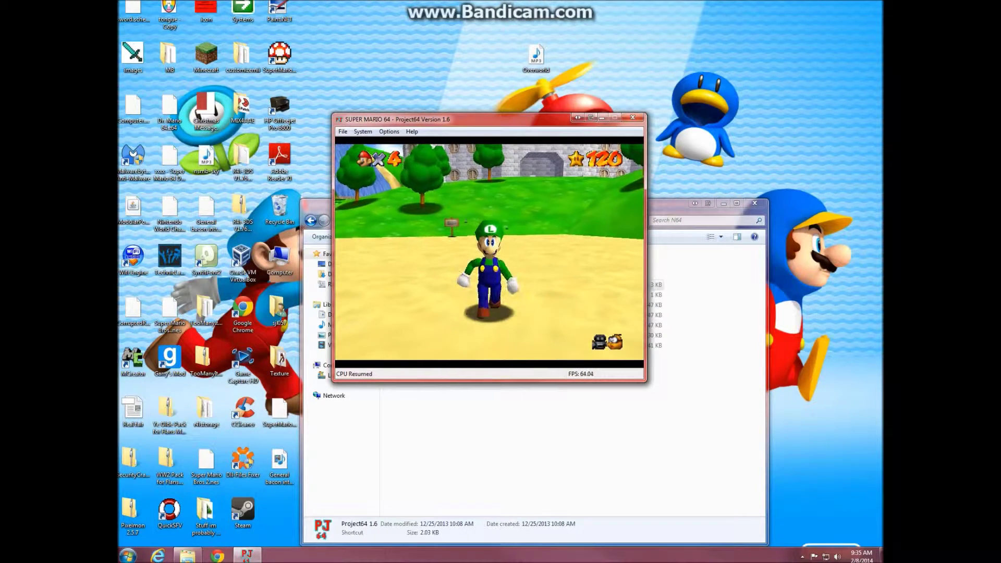
# Run Luigi around the castle grounds, jumping toward the green hill and diving onto the sand.
pyautogui.press('Up')
pyautogui.press('Down')
pyautogui.press('Right')
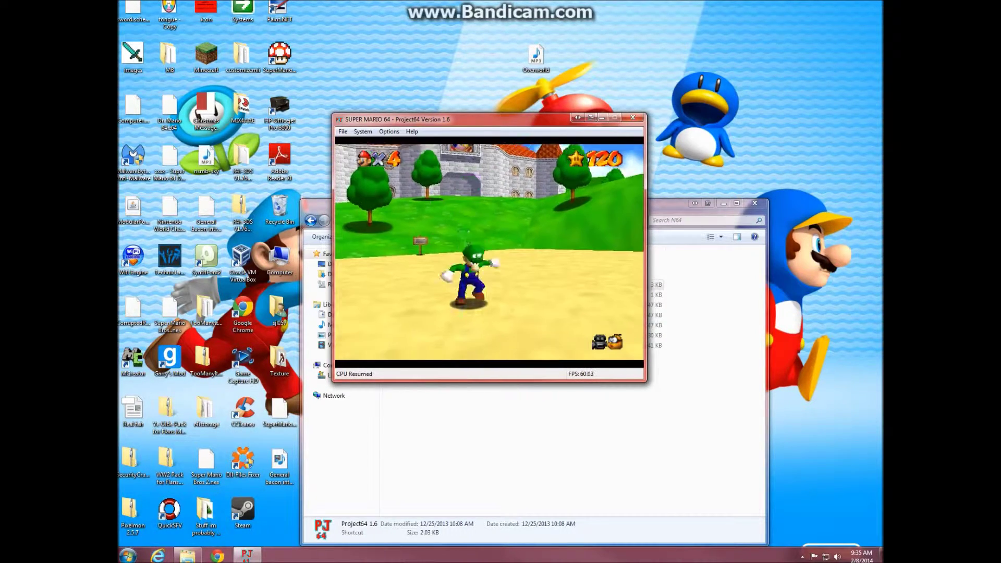
pyautogui.press('x')
pyautogui.press('Right')
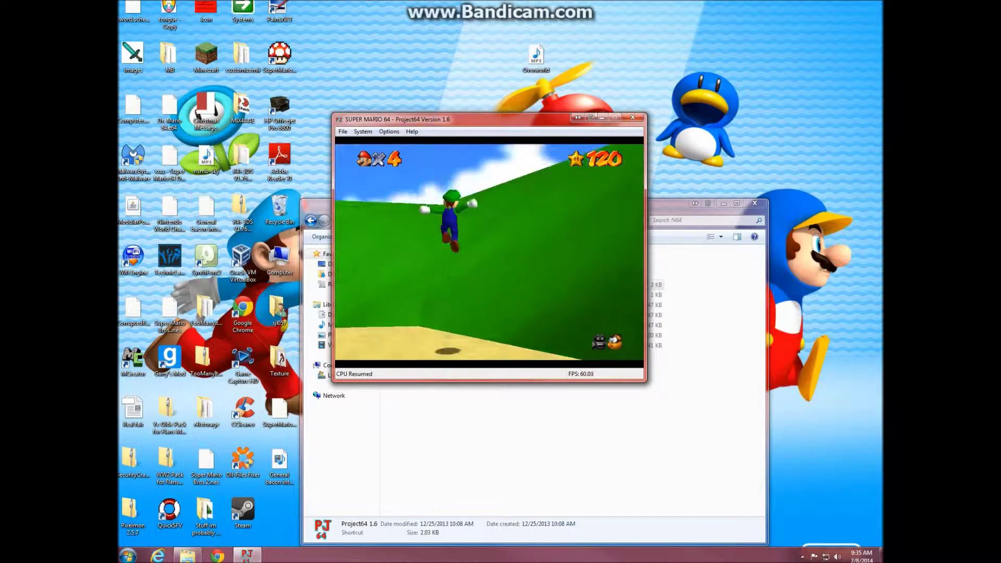
pyautogui.press('c')
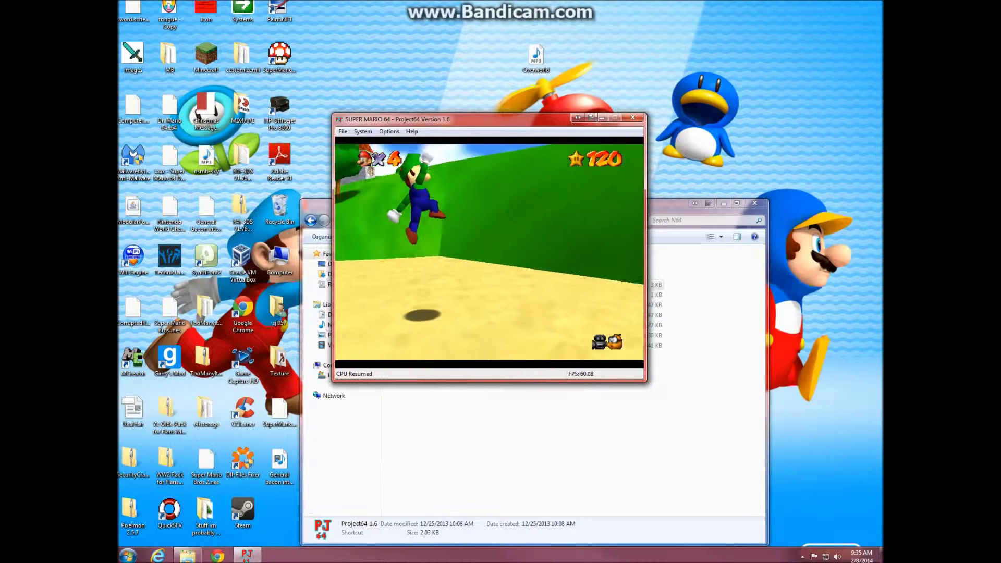
pyautogui.press('Down')
pyautogui.press('Down')
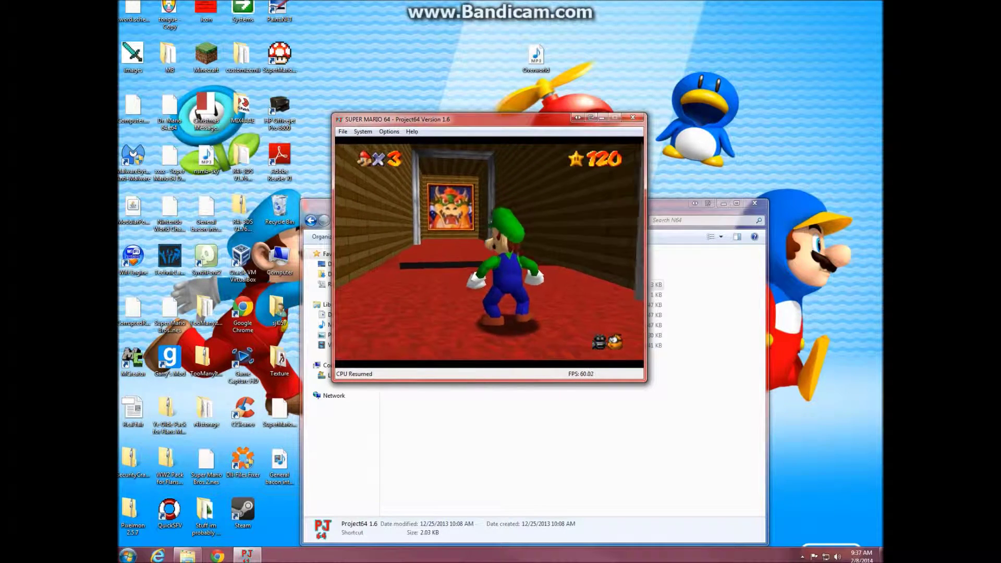
# Walk Luigi along the red-carpet corridor toward Bowser's painting.
pyautogui.press('Up')
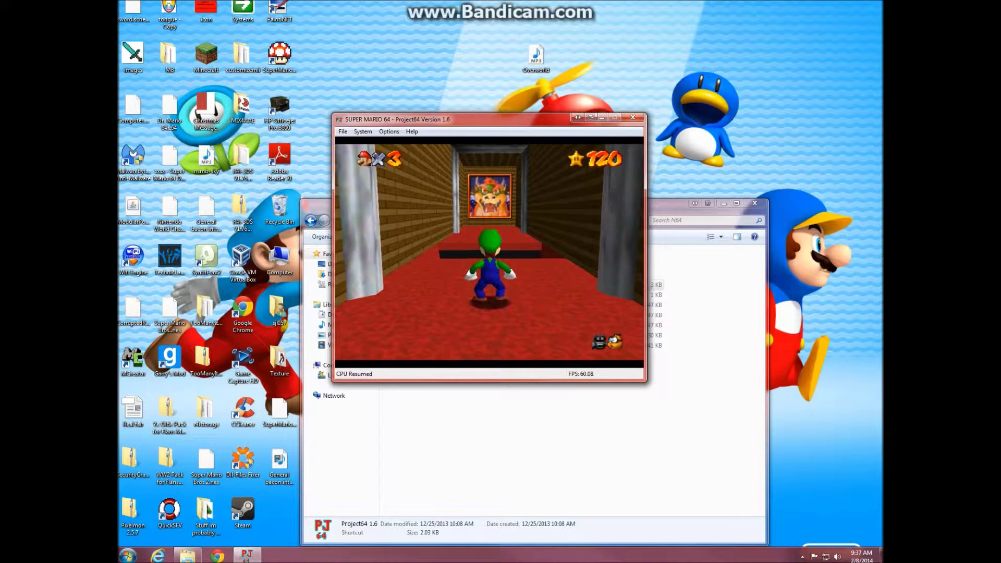